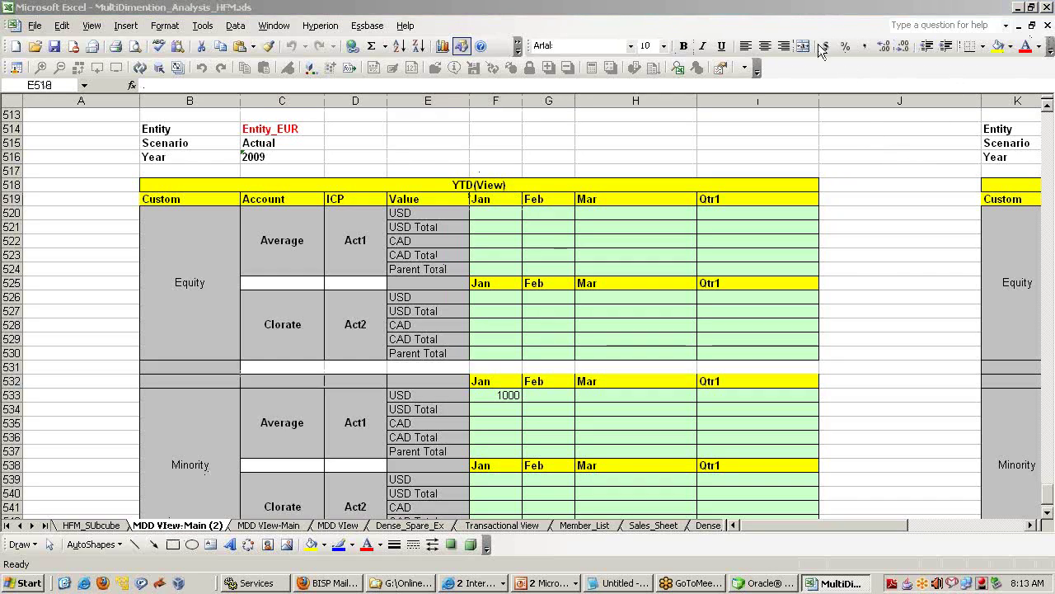
{"action": "left_click", "coordinate": [776, 7]}
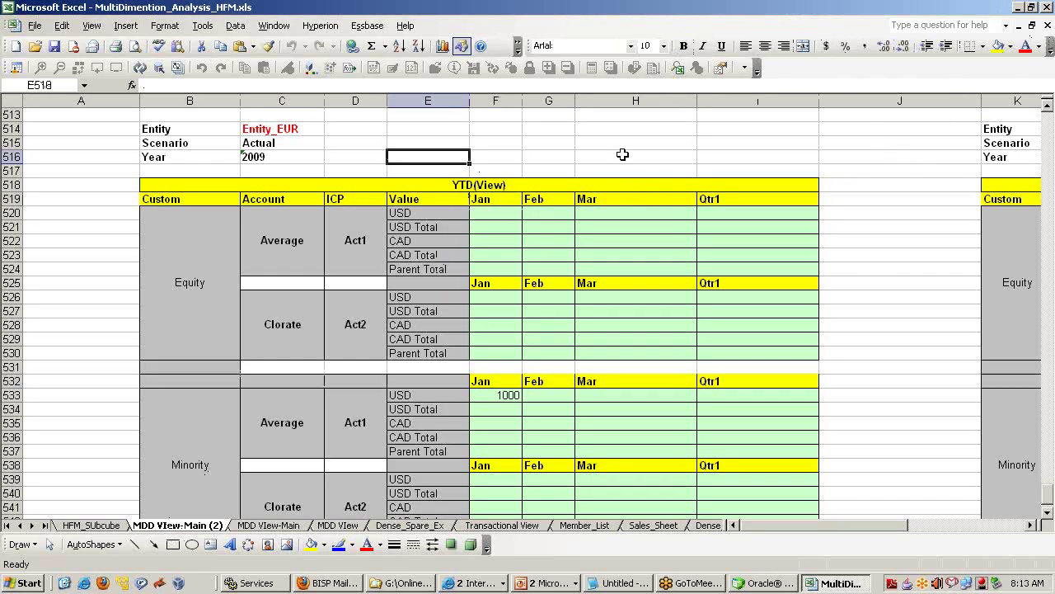
{"action": "left_click_drag", "start_coordinate": [619, 156], "coordinate": [617, 132]}
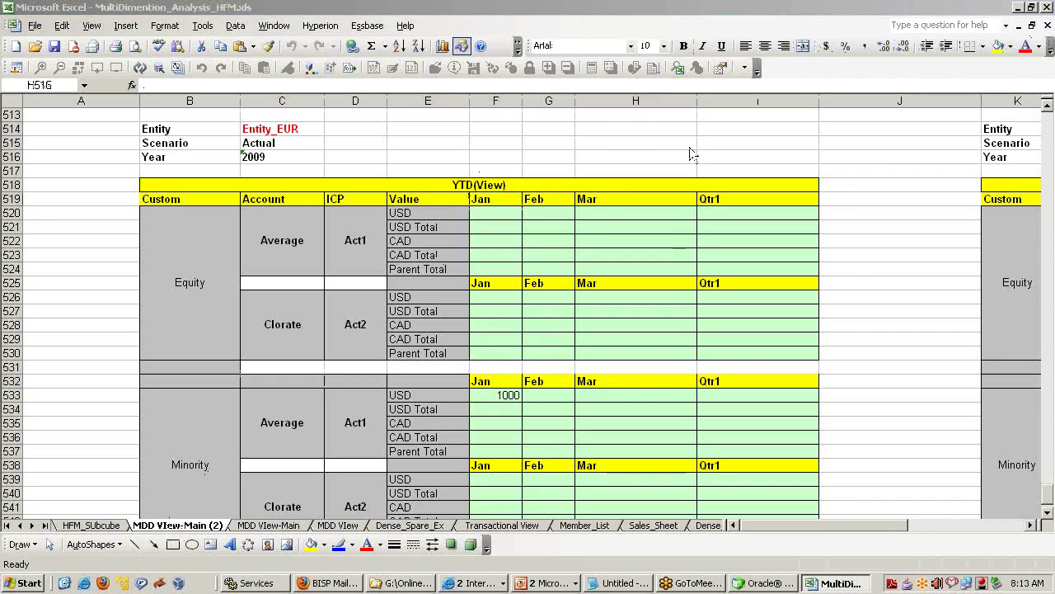
{"action": "left_click", "coordinate": [827, 583]}
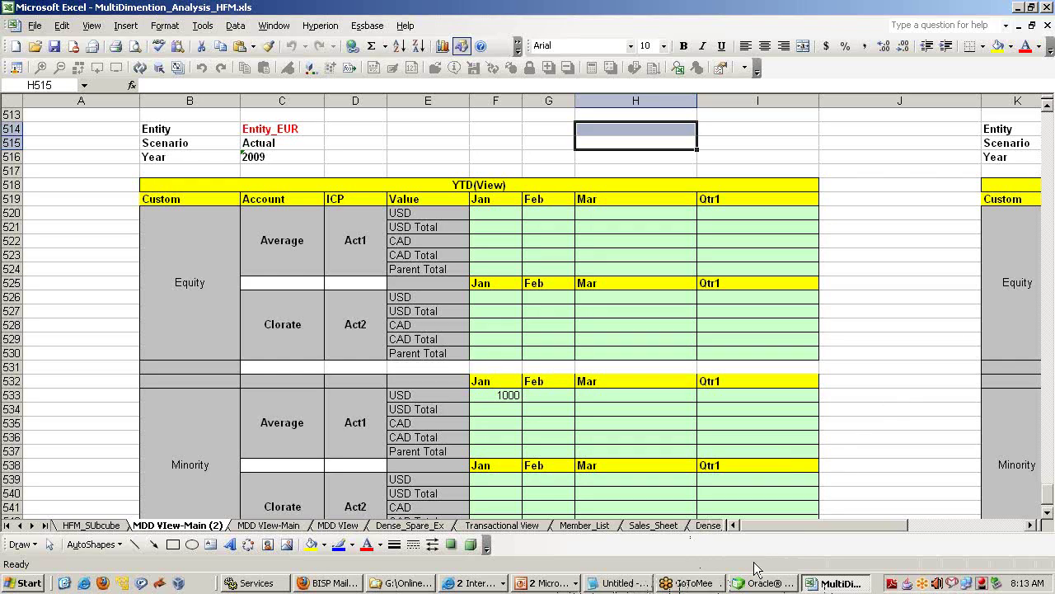
Switch to the open Notepad file and add the line "Essbase = Extended Spread sheet Database" below the first line.
{"action": "left_click", "coordinate": [628, 582]}
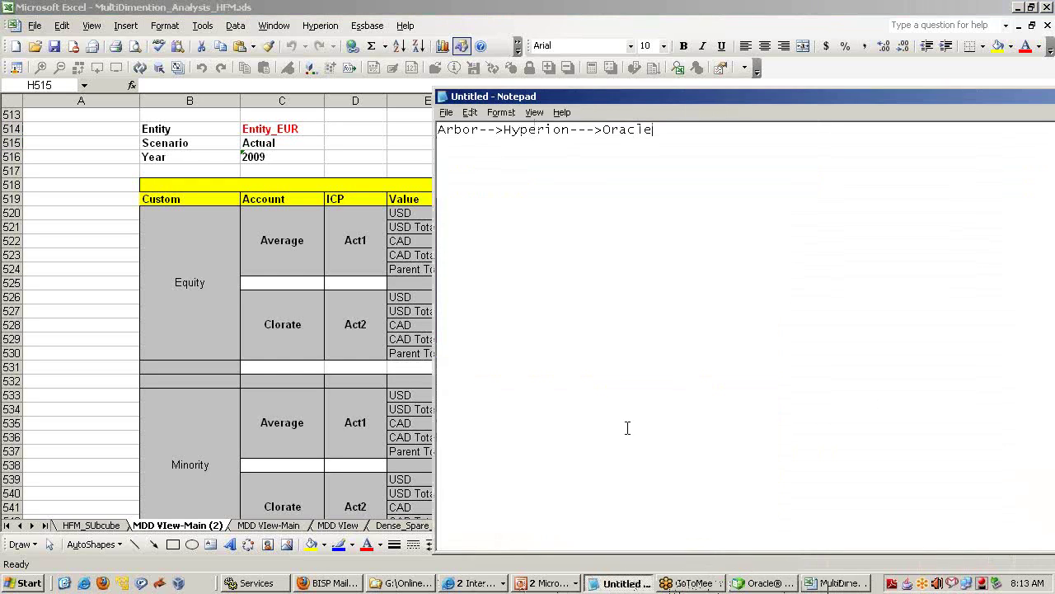
{"action": "key", "text": "Return"}
{"action": "type", "text": "Essbase = Extended, Spread sheet Database"}
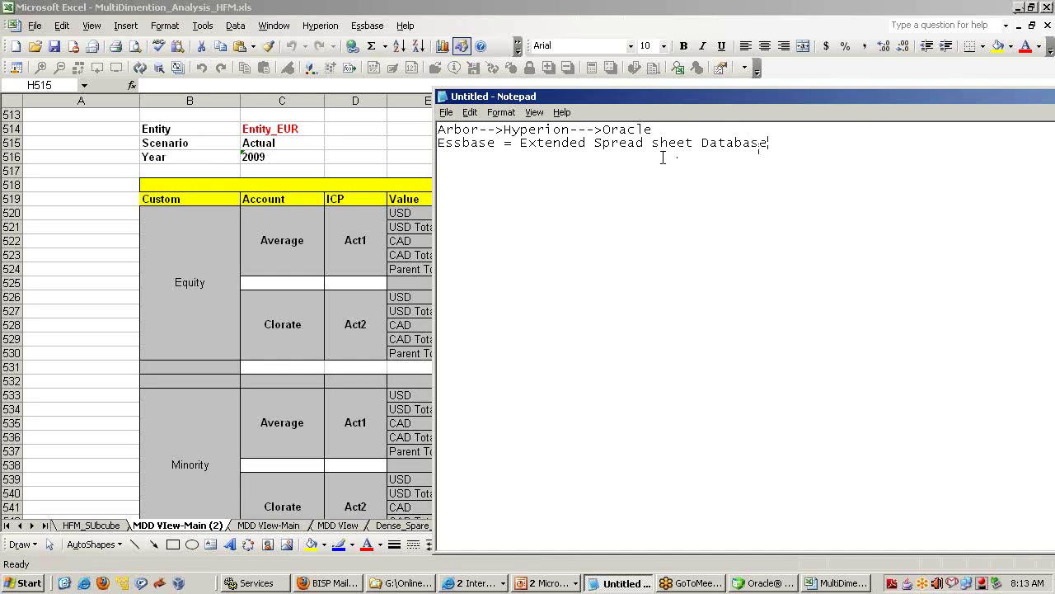
Highlight the phrase "Extended Spread sheet" in the Essbase definition for emphasis.
{"action": "left_click_drag", "start_coordinate": [646, 143], "coordinate": [521, 137]}
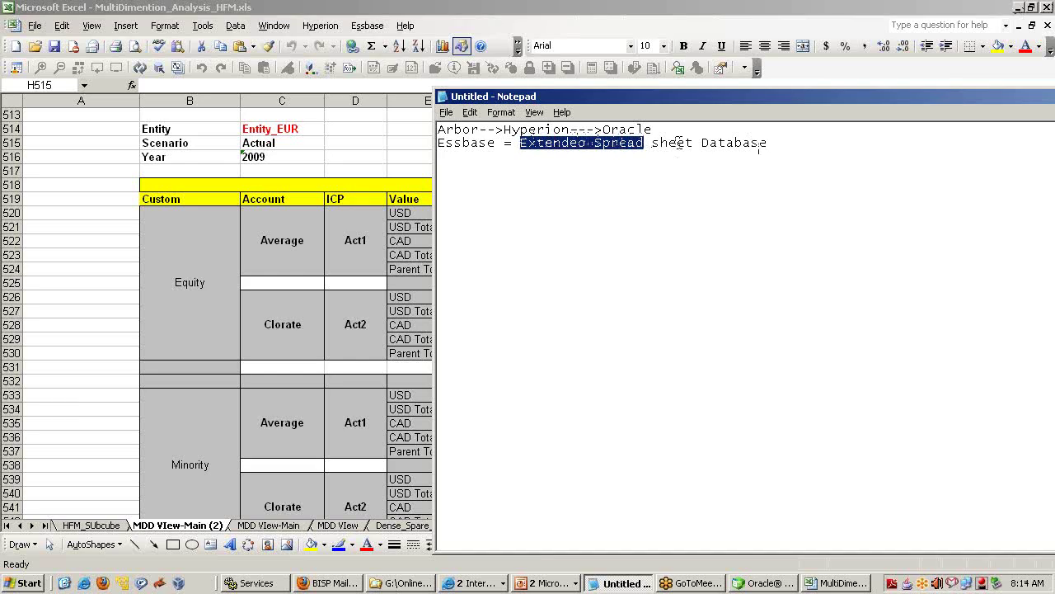
{"action": "left_click_drag", "start_coordinate": [695, 143], "coordinate": [520, 142]}
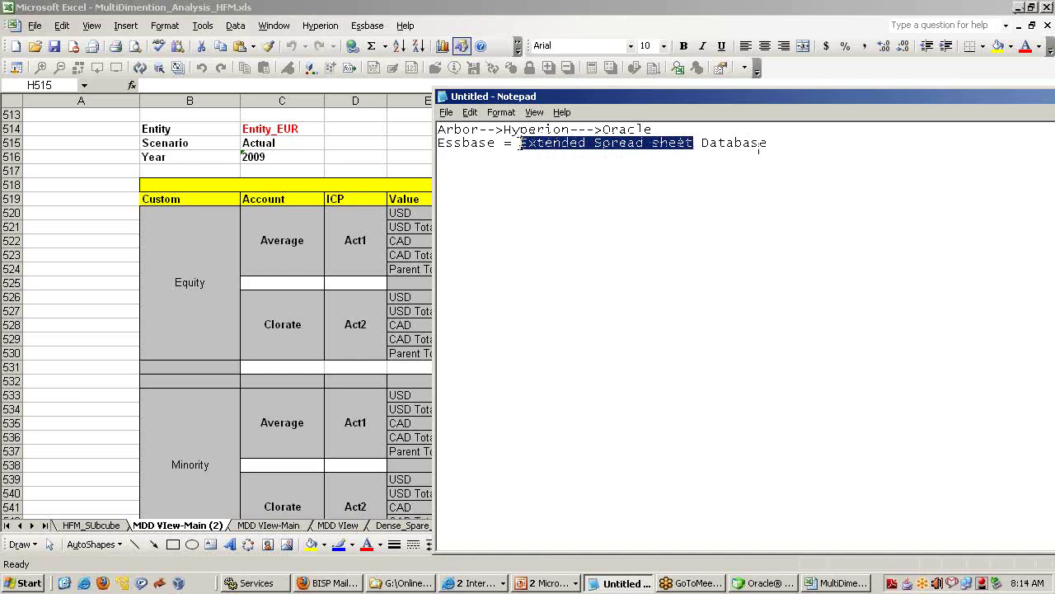
{"action": "left_click", "coordinate": [800, 158]}
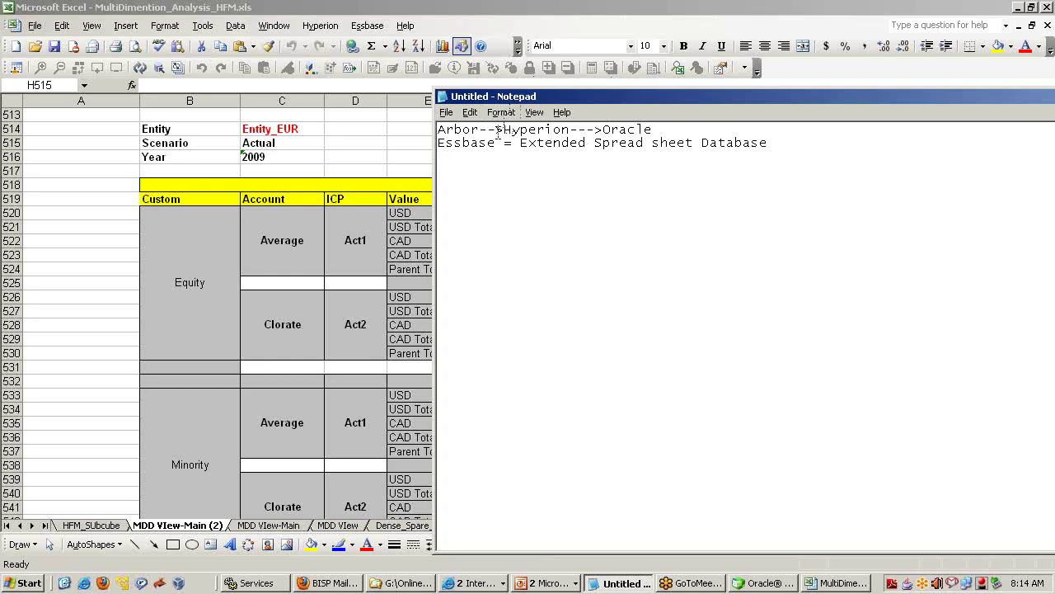
{"action": "left_click_drag", "start_coordinate": [520, 143], "coordinate": [695, 142]}
Add the note "Providing BI on top of Excell sheet" after the Essbase definition.
{"action": "left_click", "coordinate": [788, 146]}
{"action": "type", "text": "Providing BI on top of Excell sheet"}
Switch to Excel and look over the Essbase add-in commands without running any.
{"action": "left_click", "coordinate": [530, 8]}
{"action": "left_click", "coordinate": [366, 25]}
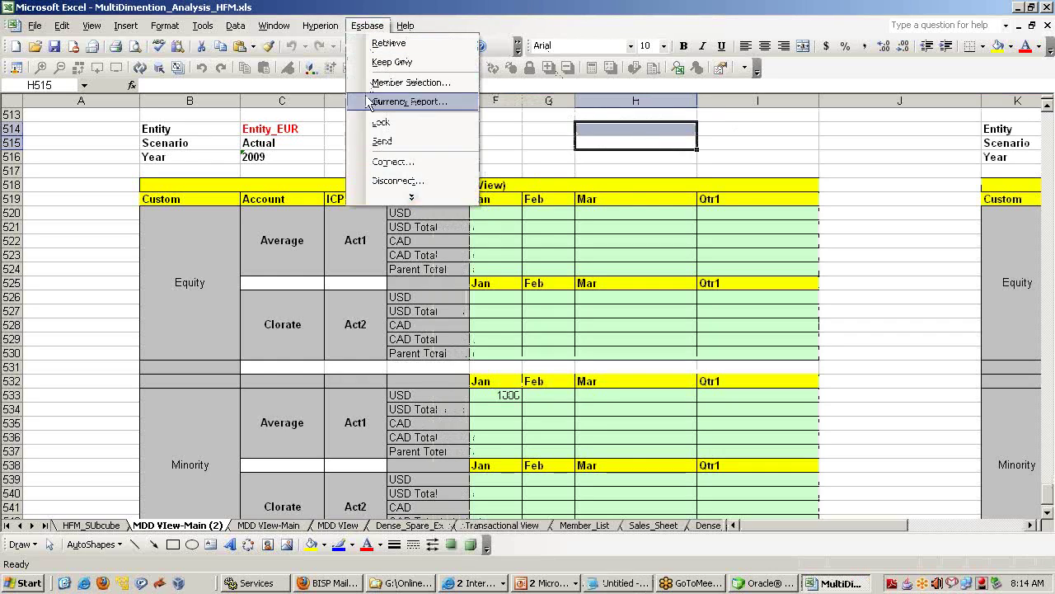
{"action": "left_click", "coordinate": [520, 142]}
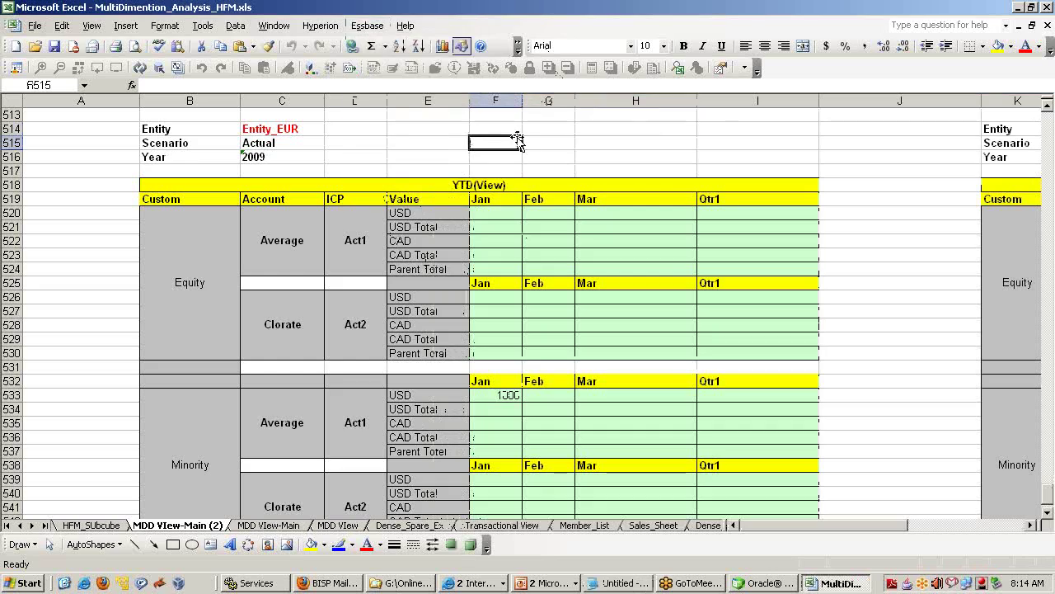
{"action": "left_click", "coordinate": [367, 26]}
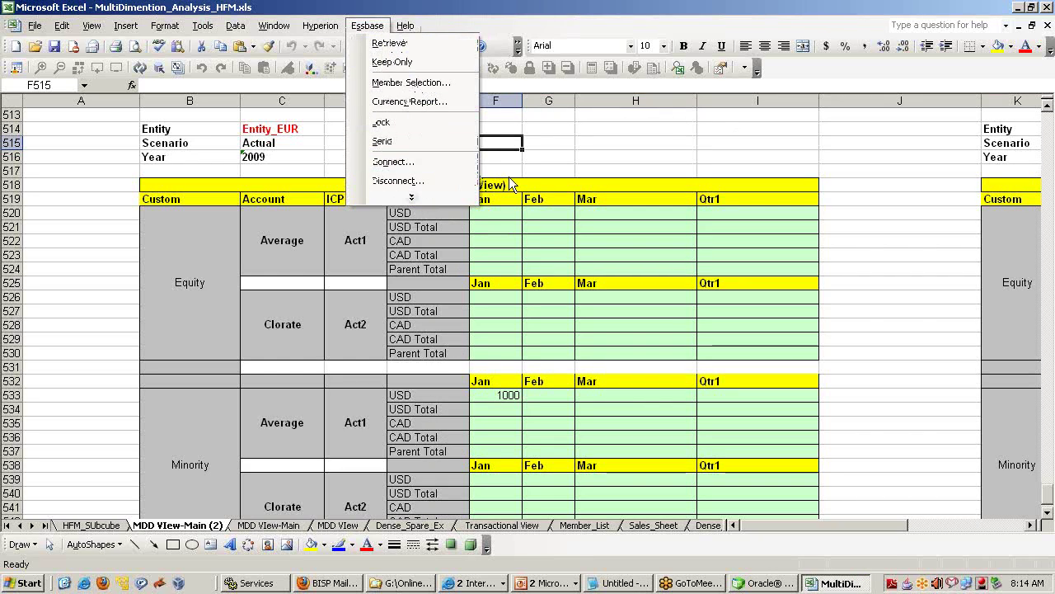
{"action": "left_click", "coordinate": [580, 155]}
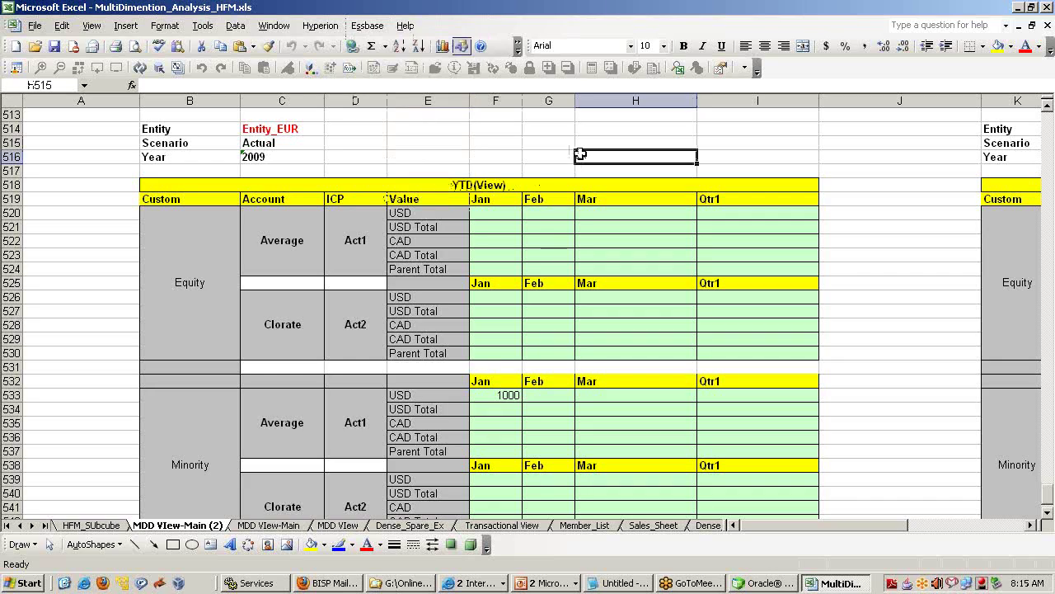
{"action": "left_click", "coordinate": [864, 272]}
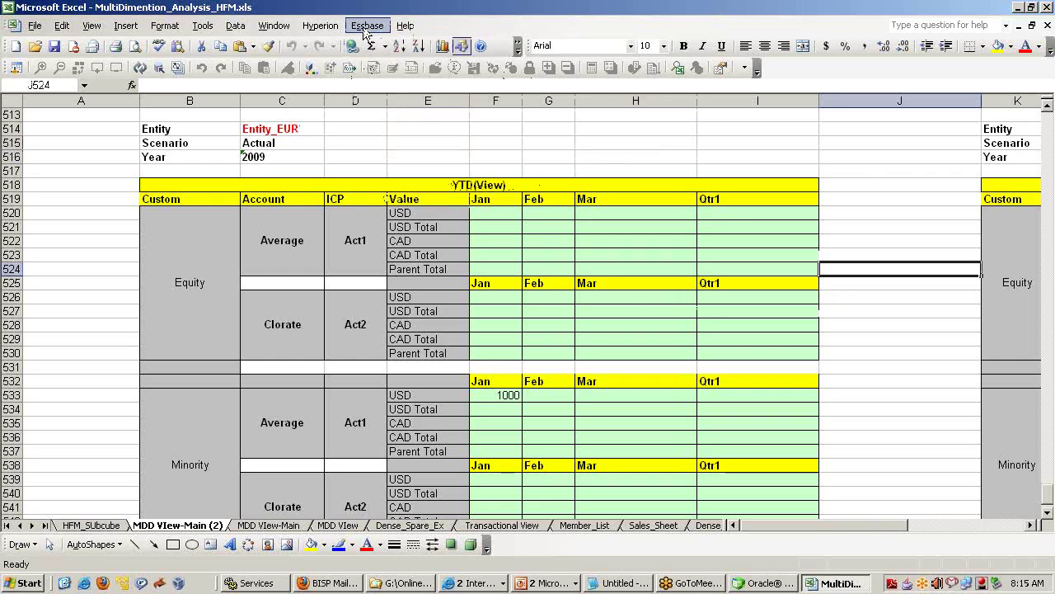
Switch to the "What is Essbase?" slide and underline "analyze Business" and "multiple views/prospective" with the pen.
{"action": "left_click", "coordinate": [549, 583]}
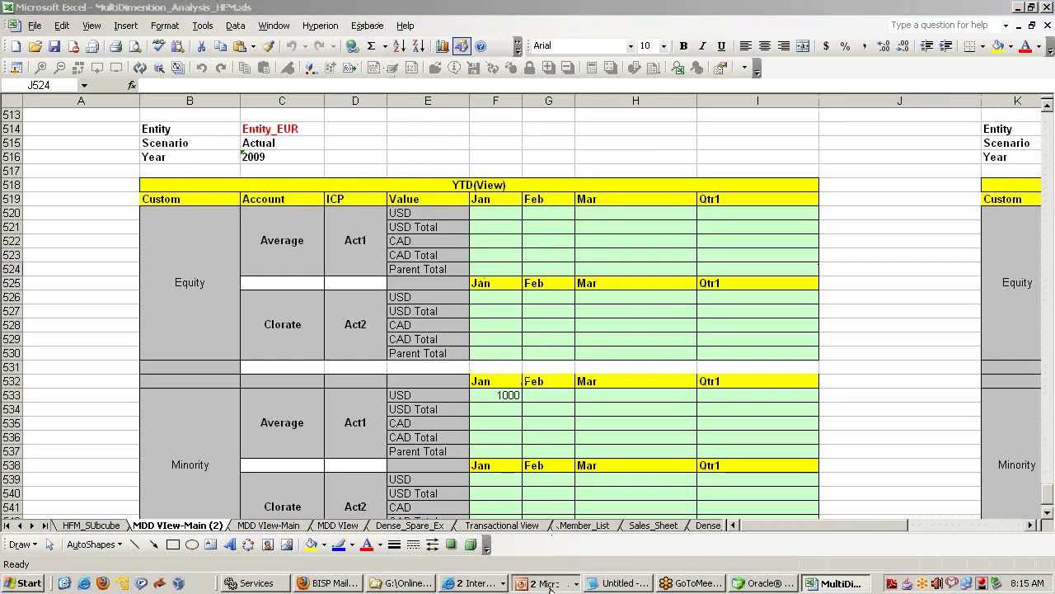
{"action": "left_click", "coordinate": [558, 549]}
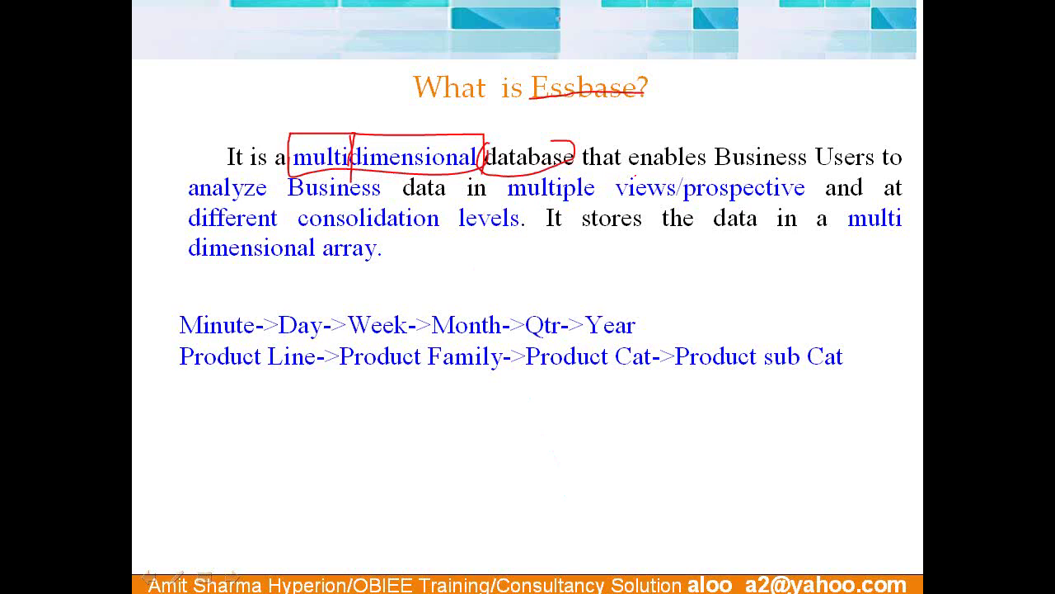
{"action": "left_click_drag", "start_coordinate": [188, 200], "coordinate": [368, 198]}
{"action": "mouse_move", "coordinate": [507, 198]}
{"action": "left_mouse_down"}
{"action": "mouse_move", "coordinate": [731, 203]}
{"action": "mouse_move", "coordinate": [802, 191]}
{"action": "left_mouse_up"}
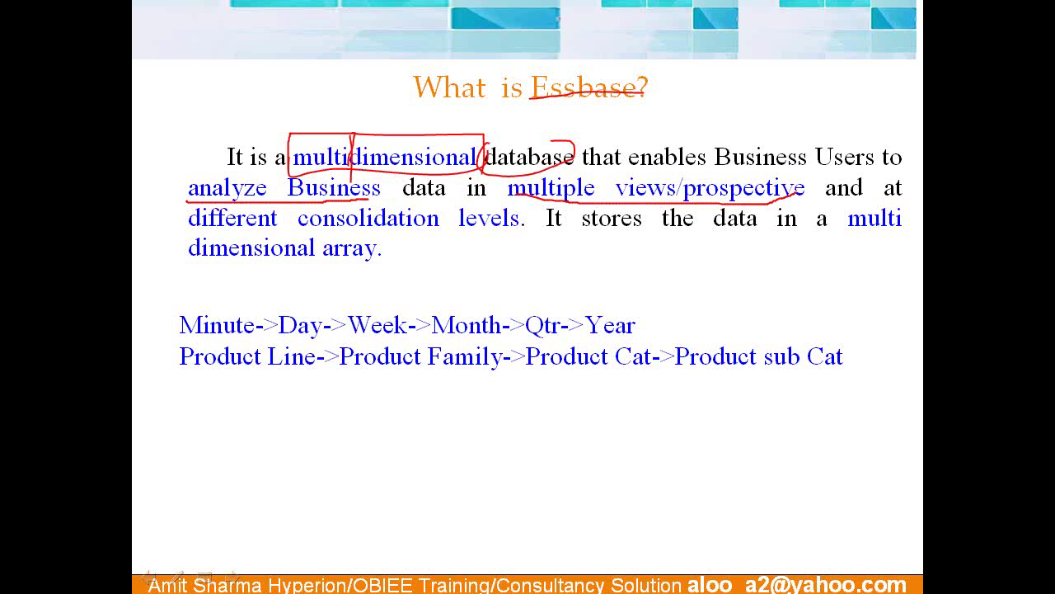
Return to Excel, create a new workbook, start an Essbase retrieve and log in to Localhost with the account password.
{"action": "key", "text": "alt+Tab"}
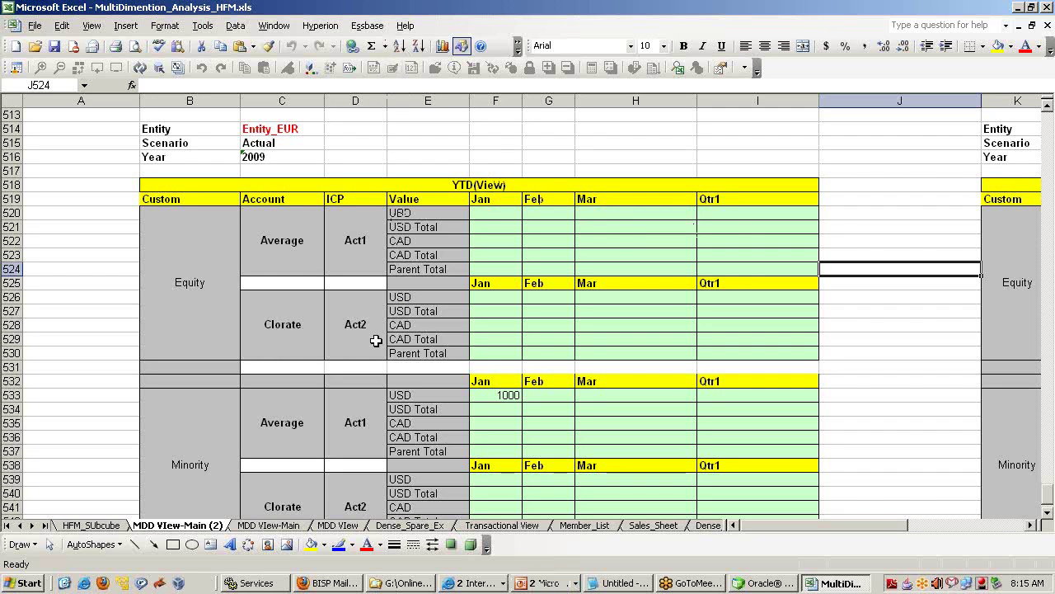
{"action": "left_click", "coordinate": [16, 47]}
{"action": "left_click", "coordinate": [369, 26]}
{"action": "left_click", "coordinate": [388, 40]}
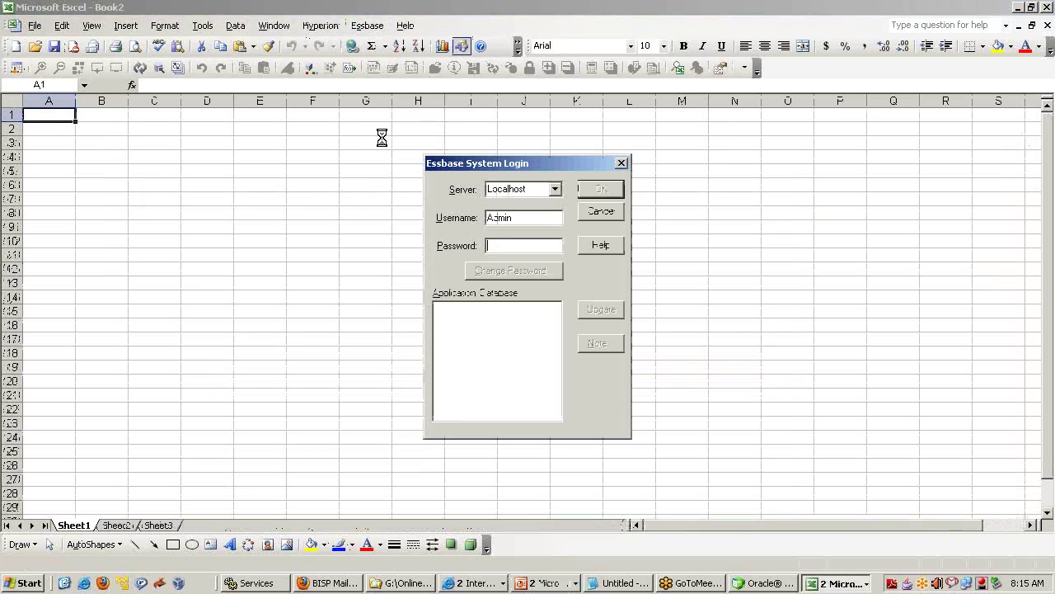
{"action": "type", "text": "password"}
{"action": "key", "text": "Return"}
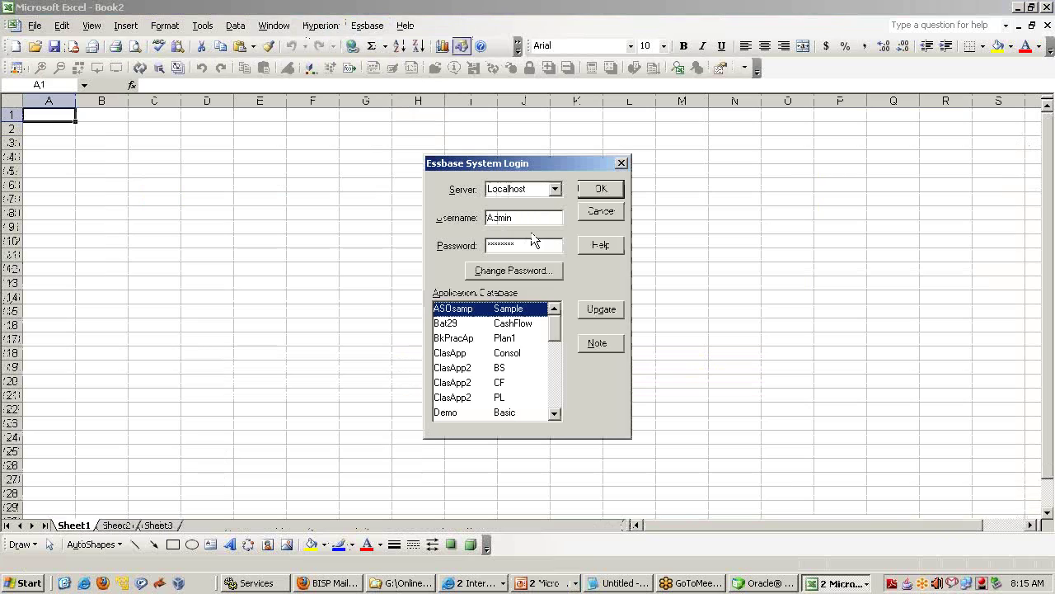
Connect to the Sample Basic database and retrieve its top-level dimensions into the sheet.
{"action": "key", "text": "s"}
{"action": "key", "text": "Down"}
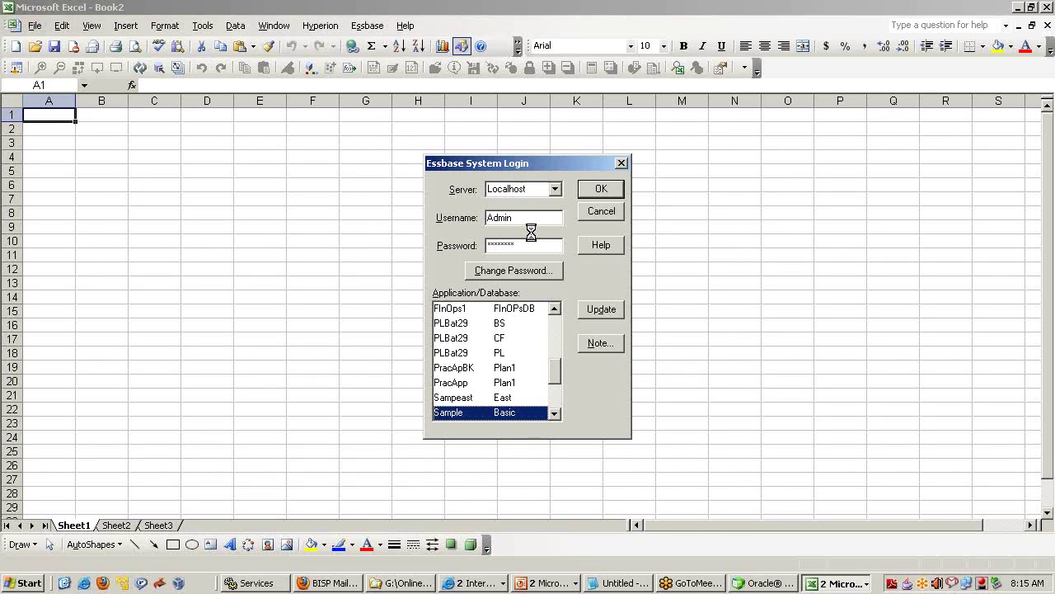
{"action": "key", "text": "Return"}
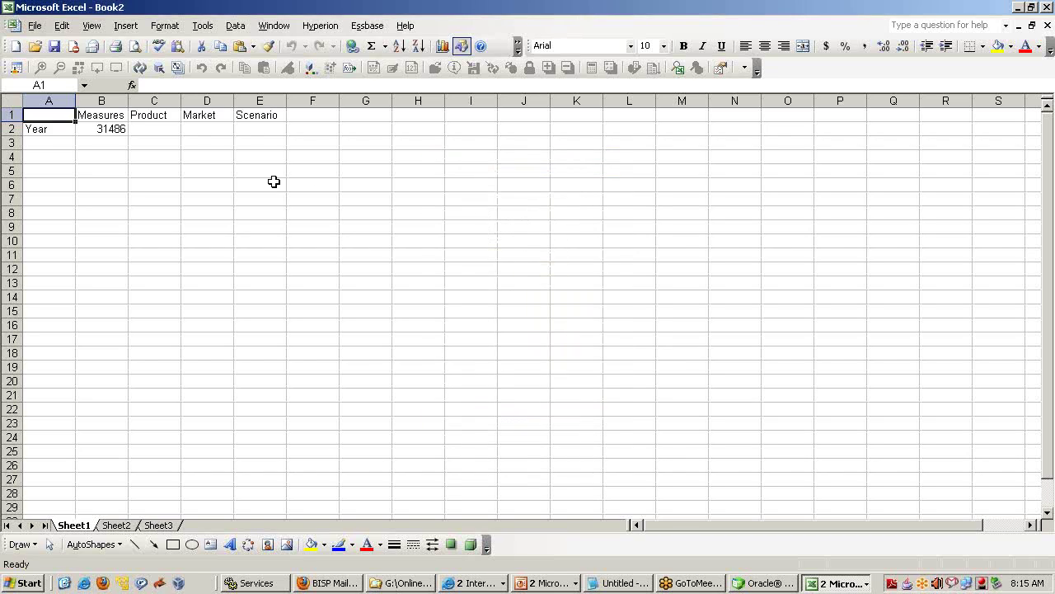
Drill down Product and its member 100, and expand Year into quarters.
{"action": "double_click", "coordinate": [139, 118]}
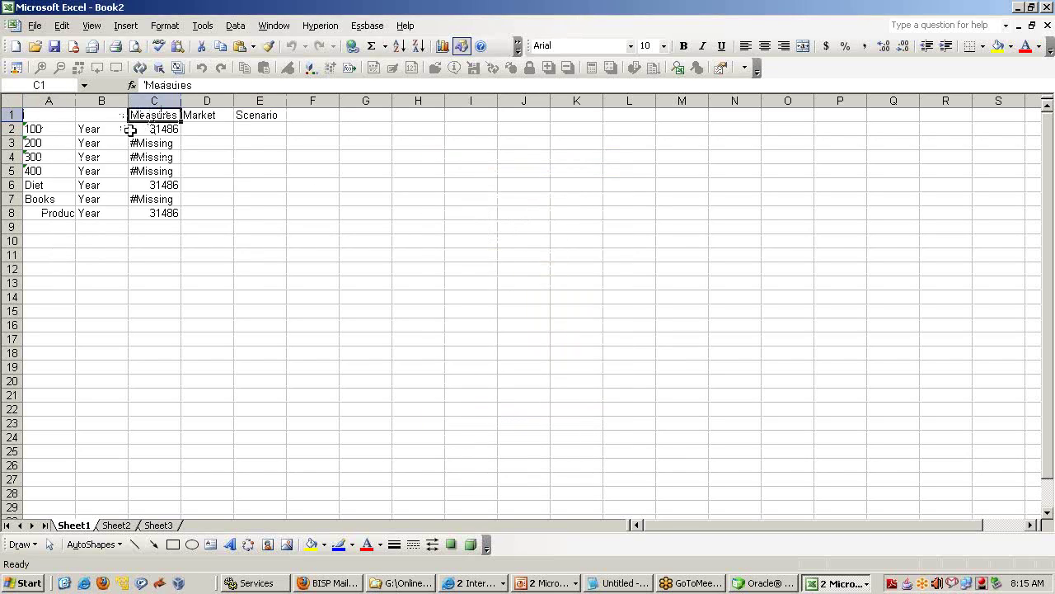
{"action": "double_click", "coordinate": [49, 128]}
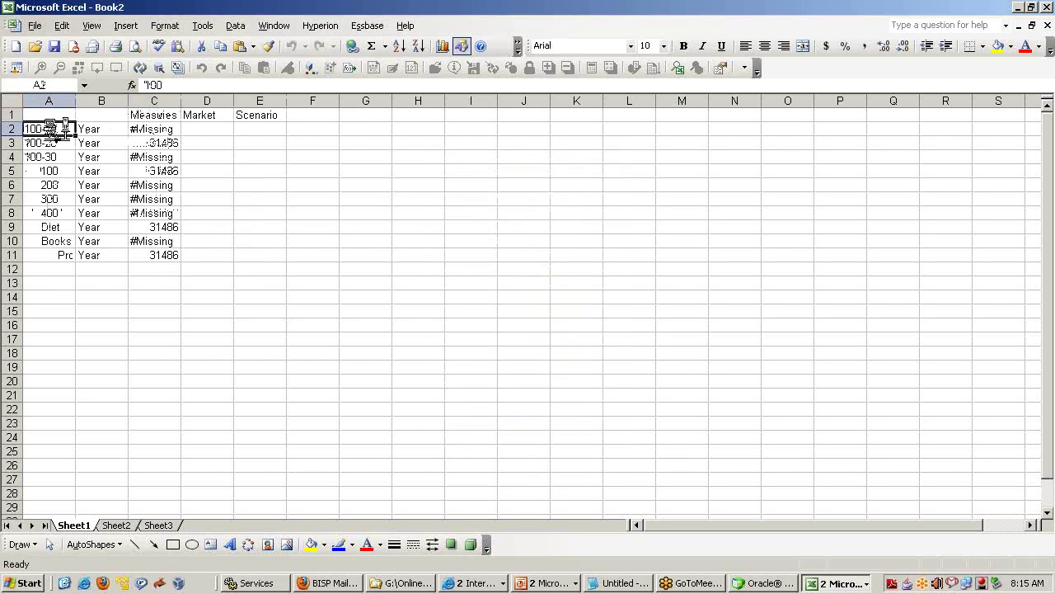
{"action": "double_click", "coordinate": [108, 129]}
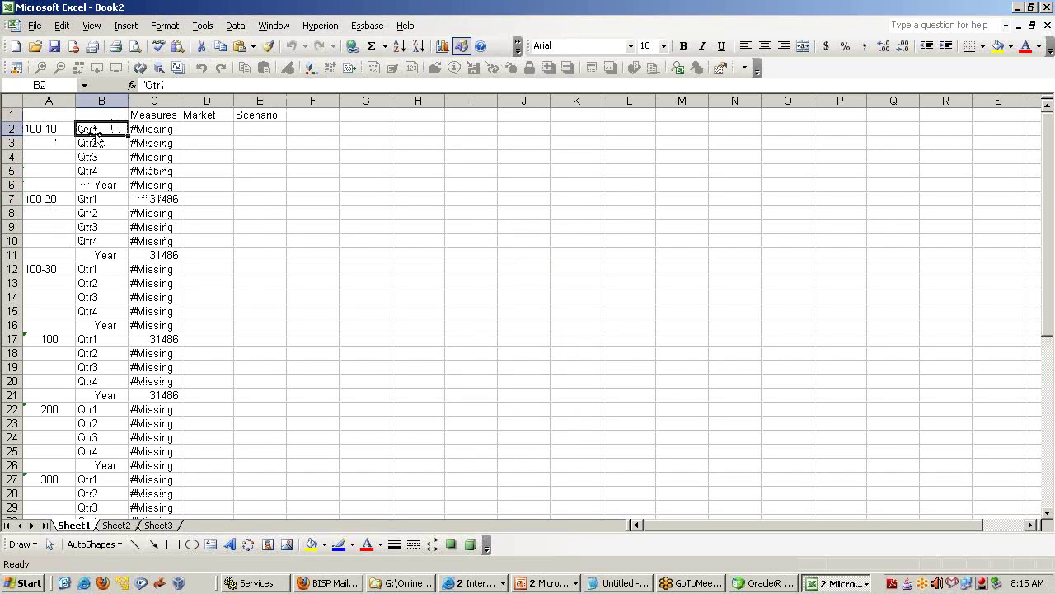
Keep only product 100-10 in the Essbase grid.
{"action": "left_click", "coordinate": [60, 129]}
{"action": "left_click", "coordinate": [367, 26]}
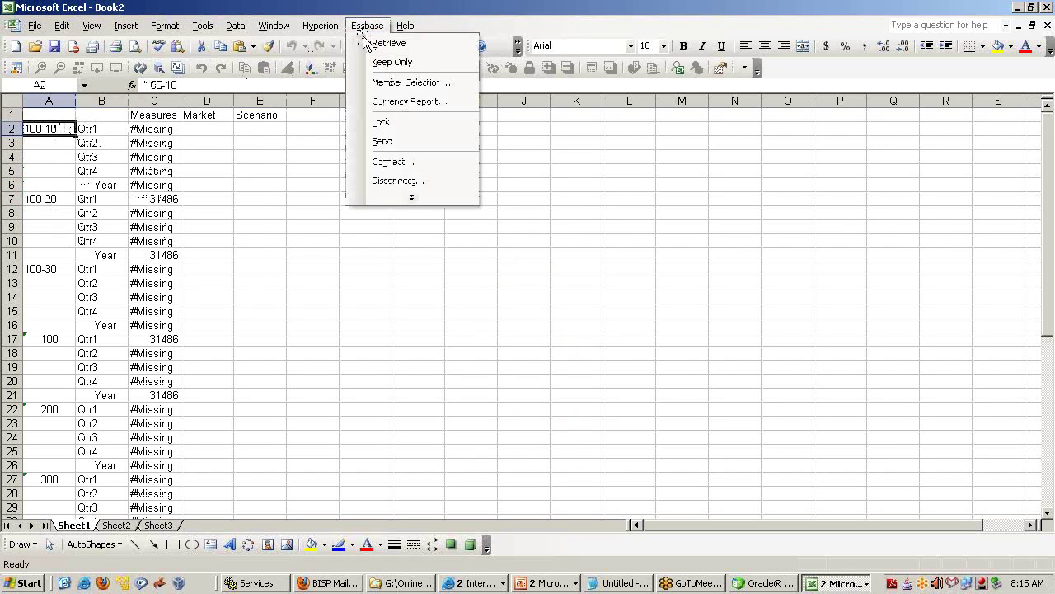
{"action": "left_click", "coordinate": [381, 61]}
Drill down Qtr1 into its months and pivot the time periods from rows to columns.
{"action": "double_click", "coordinate": [120, 132]}
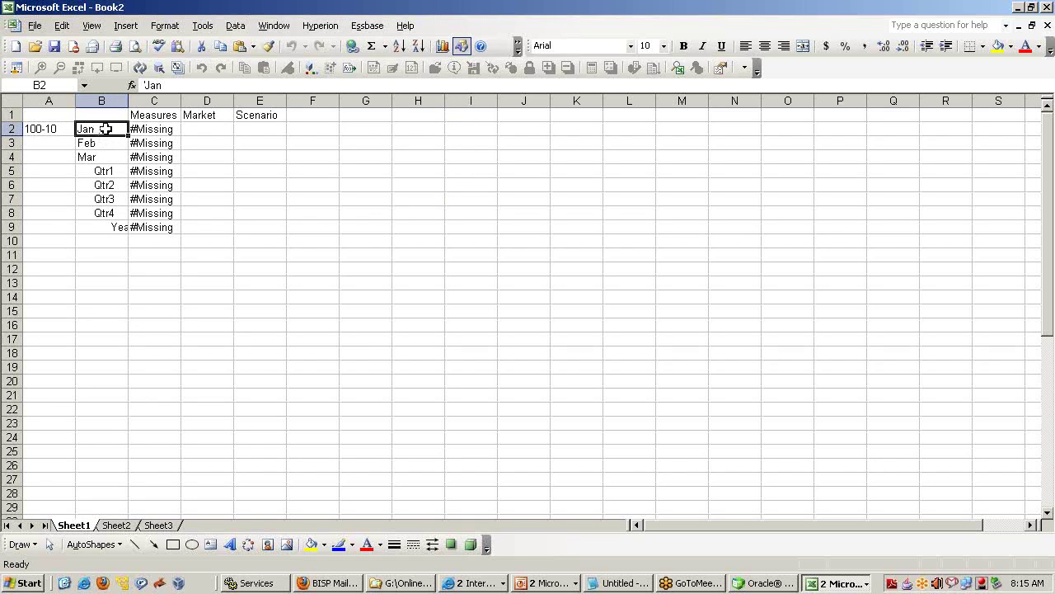
{"action": "left_click", "coordinate": [102, 212]}
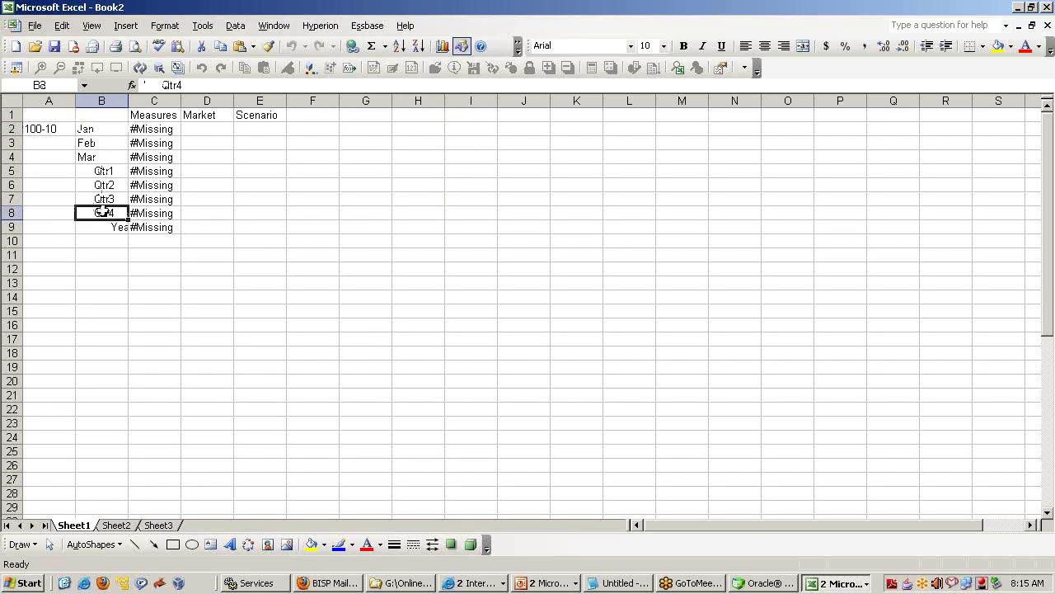
{"action": "left_click_drag", "start_coordinate": [102, 212], "coordinate": [242, 129]}
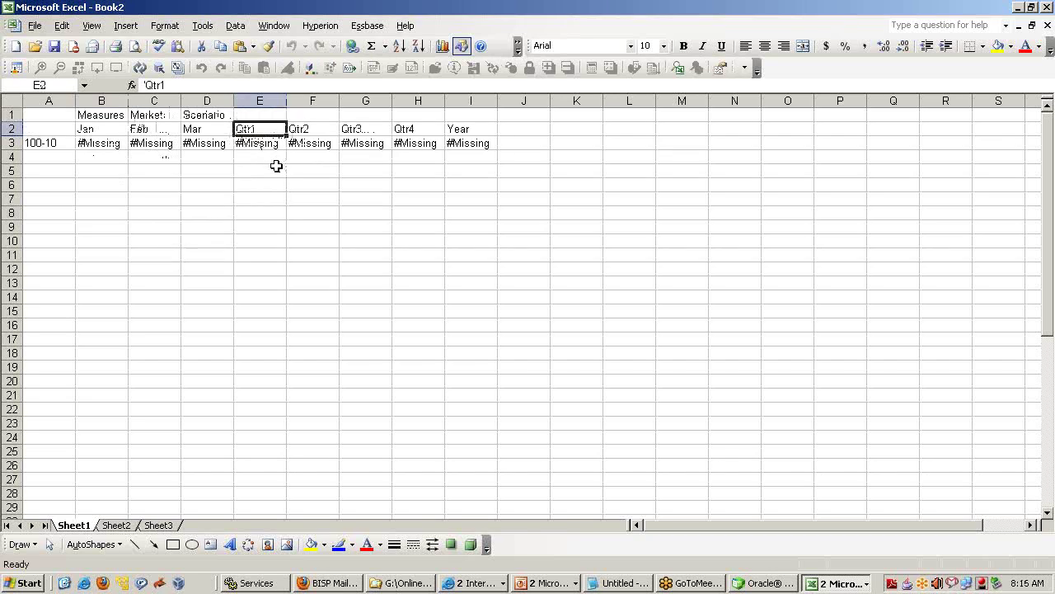
Switch to the "What is Essbase?" slide, underline "different consolidation levels" and mark "multiple views/prospective" again.
{"action": "left_click", "coordinate": [550, 584]}
{"action": "left_click", "coordinate": [565, 545]}
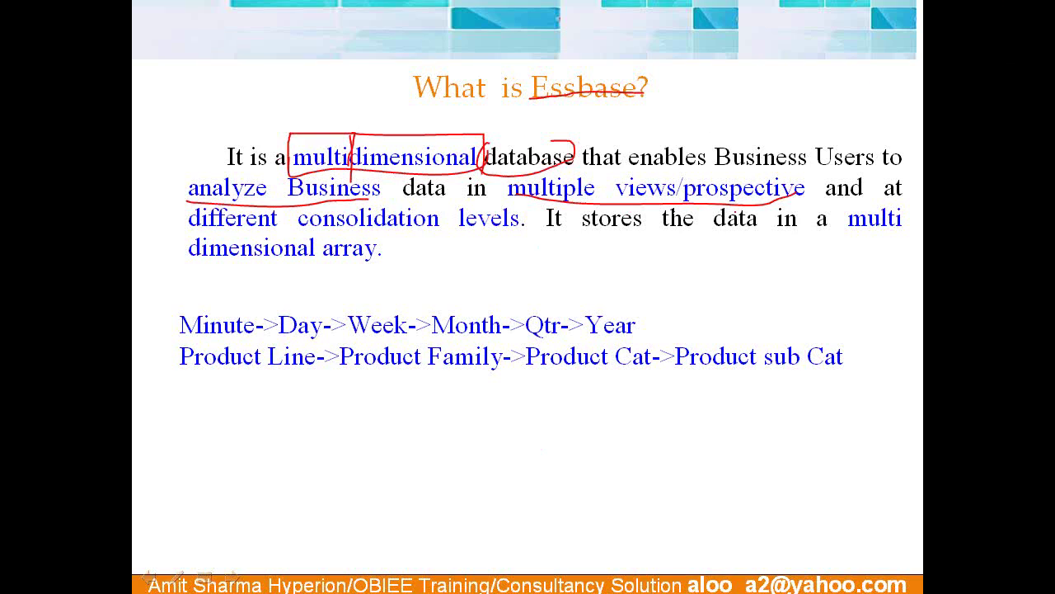
{"action": "left_click_drag", "start_coordinate": [192, 222], "coordinate": [532, 237]}
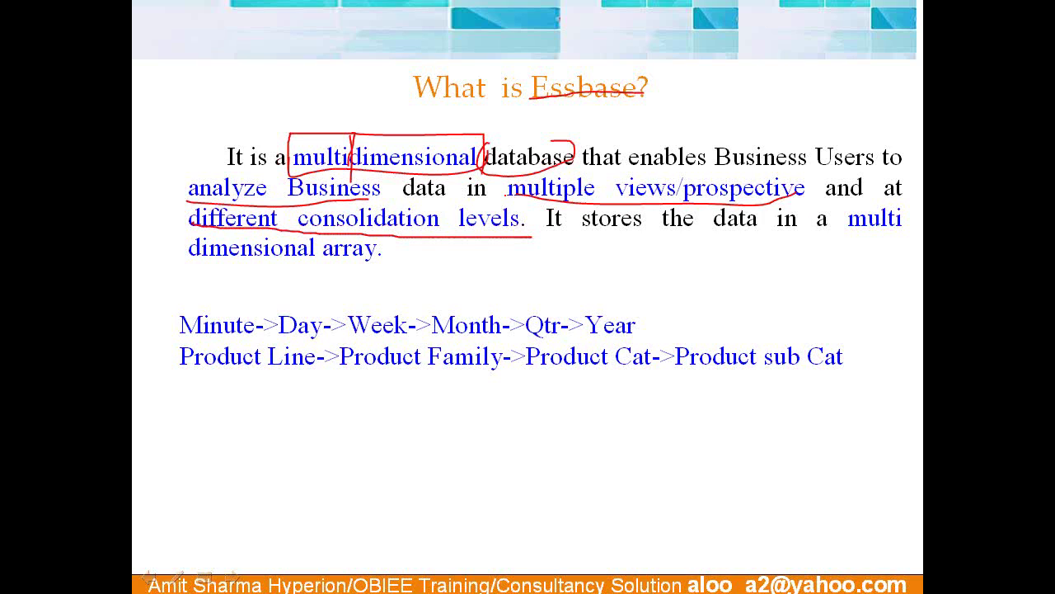
{"action": "left_click_drag", "start_coordinate": [504, 197], "coordinate": [805, 196]}
Return to the Excel grid, drill down Measures to Sales and keep only Sales.
{"action": "key", "text": "alt+Tab"}
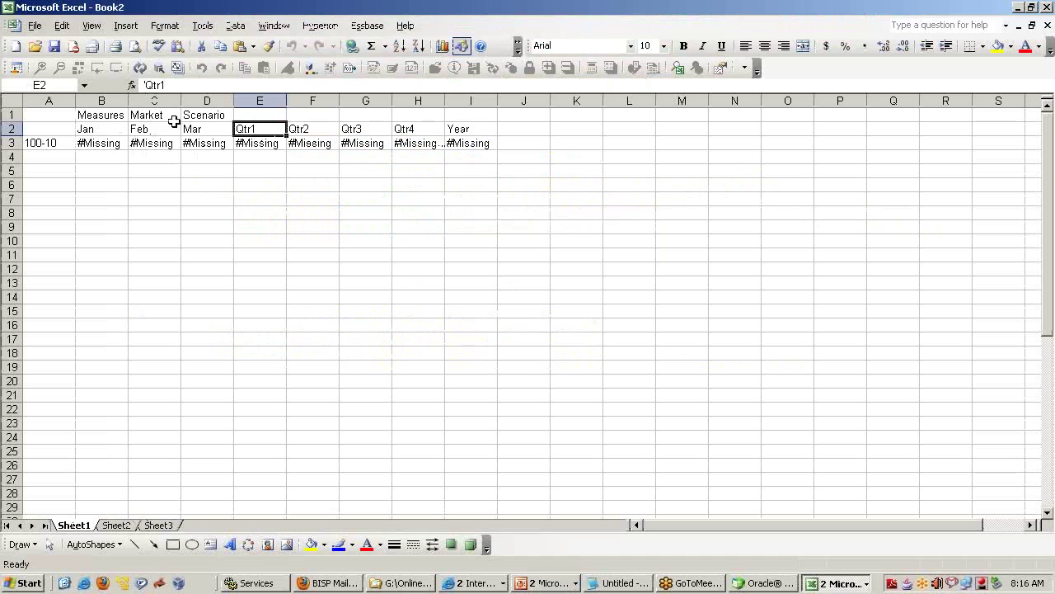
{"action": "left_click", "coordinate": [113, 117]}
{"action": "double_click", "coordinate": [114, 117]}
{"action": "double_click", "coordinate": [47, 143]}
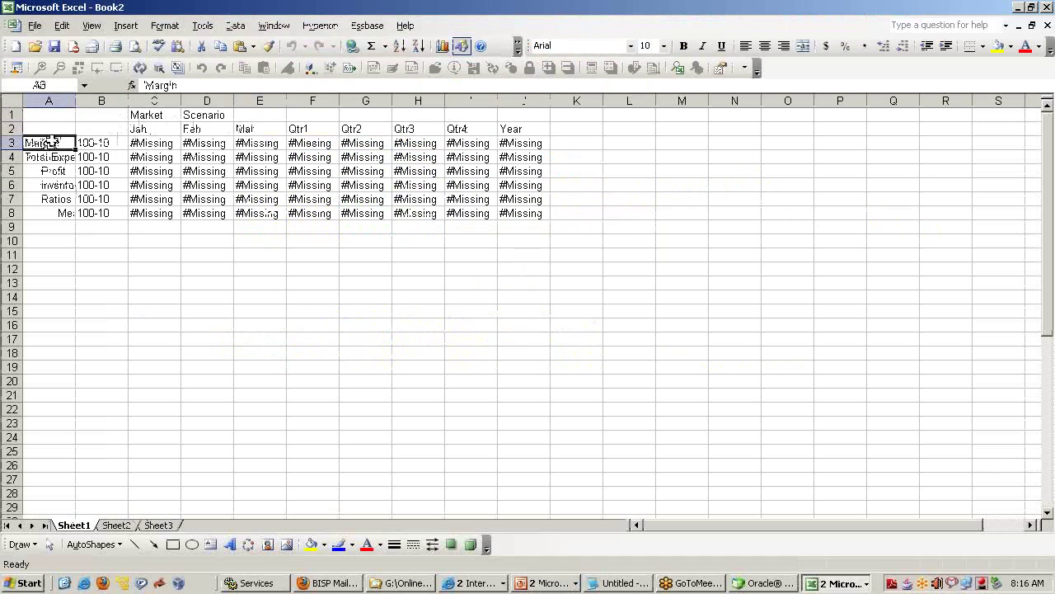
{"action": "double_click", "coordinate": [48, 143]}
{"action": "left_click", "coordinate": [367, 26]}
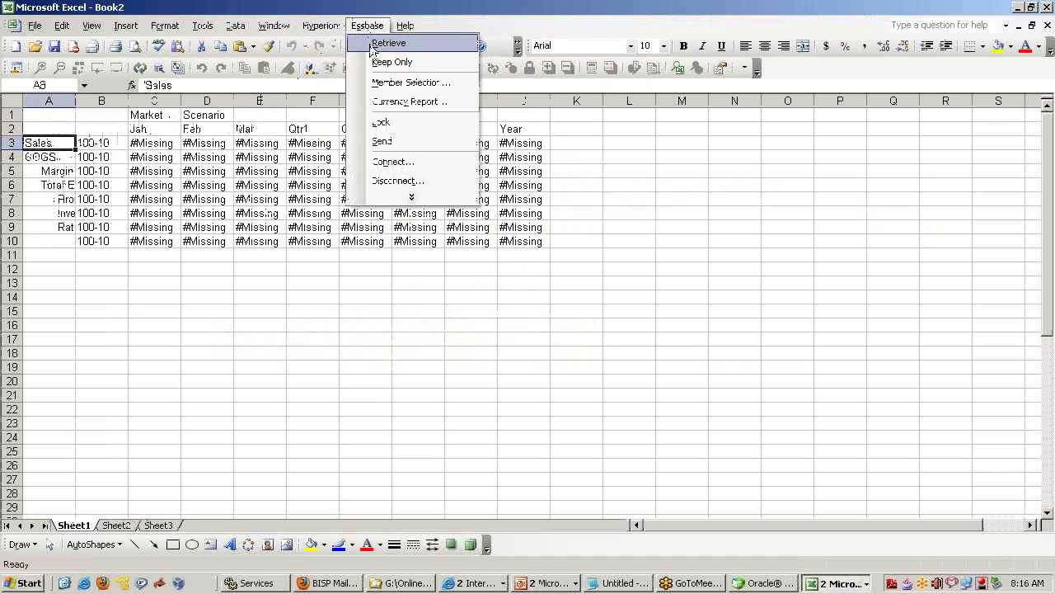
{"action": "left_click", "coordinate": [376, 64]}
Drill down Market through East to New York and keep only New York.
{"action": "double_click", "coordinate": [161, 115]}
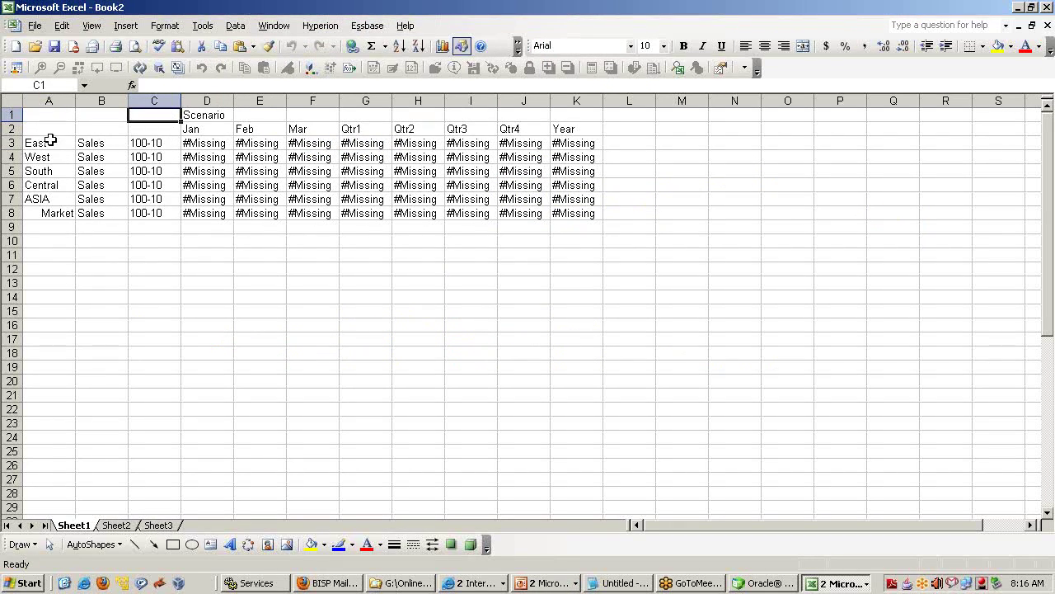
{"action": "double_click", "coordinate": [48, 140]}
{"action": "left_click", "coordinate": [367, 26]}
{"action": "left_click", "coordinate": [377, 62]}
Drill down Scenario into its members and keep only Actual.
{"action": "double_click", "coordinate": [210, 115]}
{"action": "left_click", "coordinate": [367, 114]}
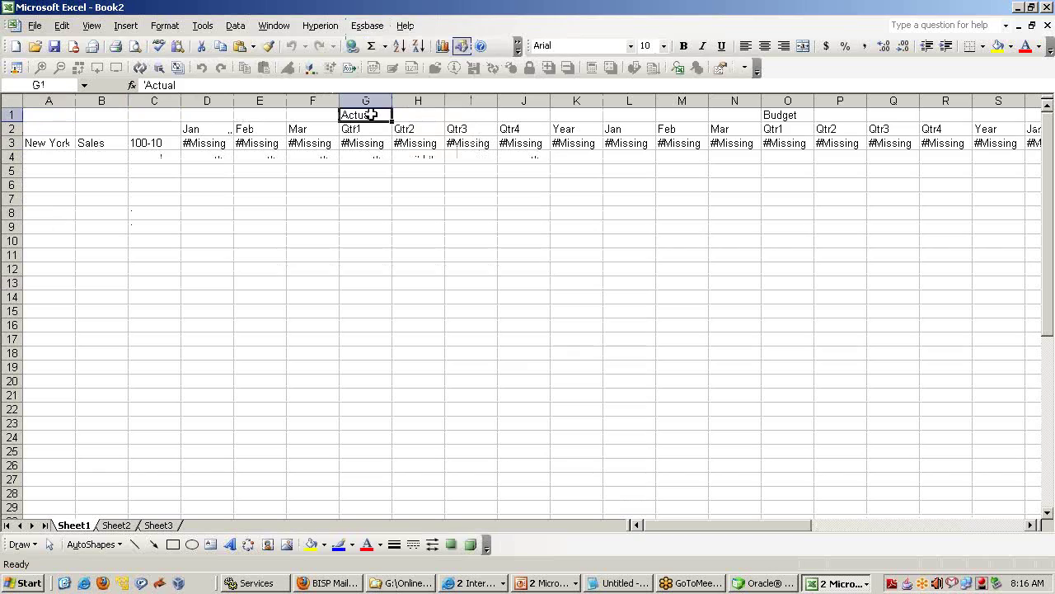
{"action": "left_click", "coordinate": [367, 26]}
{"action": "left_click", "coordinate": [377, 63]}
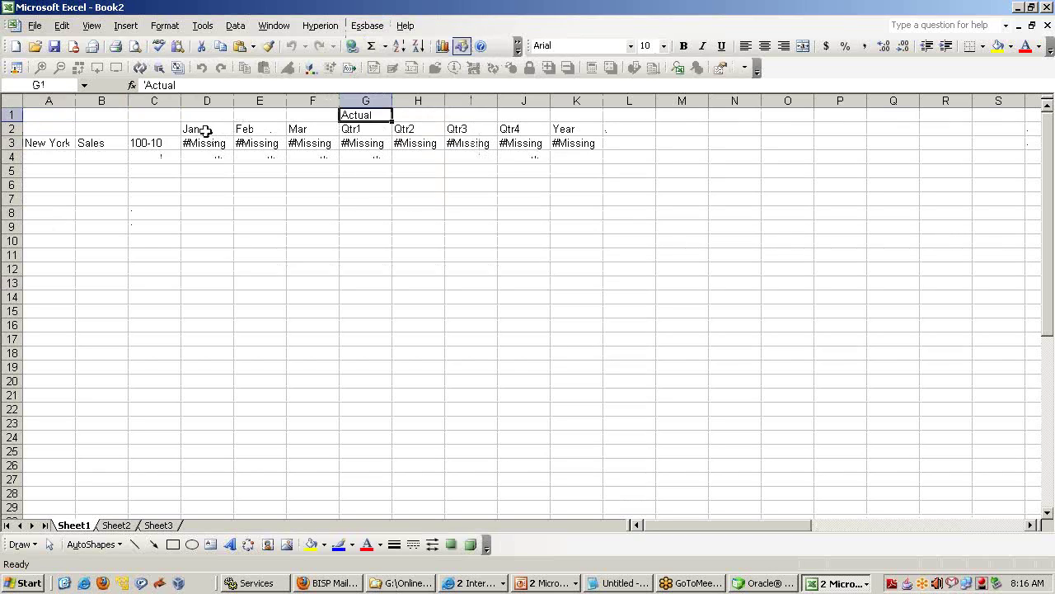
Enter 1000 as the Jan Actual Sales of product 100-10 in New York and send the grid data to the Essbase database.
{"action": "left_click", "coordinate": [208, 144]}
{"action": "type", "text": "1000"}
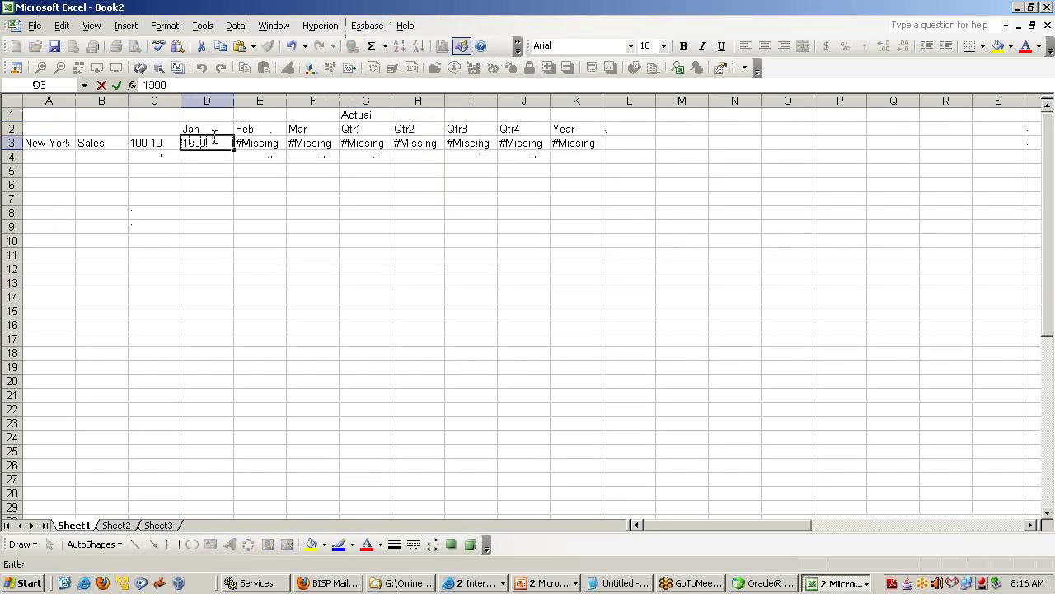
{"action": "key", "text": "Return"}
{"action": "left_click_drag", "start_coordinate": [47, 114], "coordinate": [367, 141]}
{"action": "left_click", "coordinate": [367, 26]}
{"action": "left_click", "coordinate": [405, 141]}
{"action": "left_click", "coordinate": [366, 25]}
{"action": "left_click", "coordinate": [400, 145]}
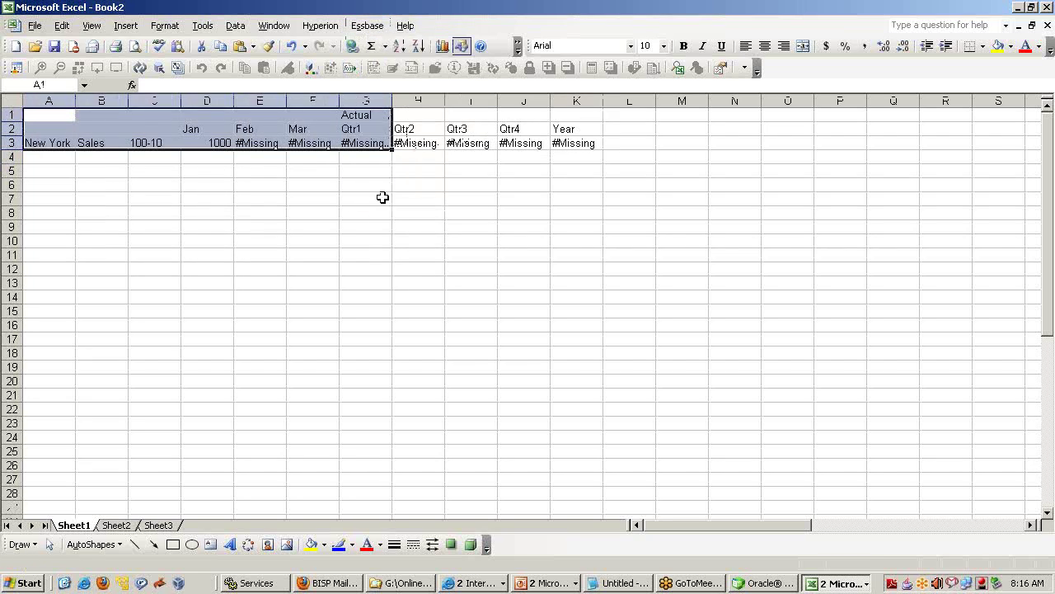
Examine which Market, Measures, Product, Year and Scenario members define the Jan value in the grid.
{"action": "left_click", "coordinate": [375, 210]}
{"action": "left_click", "coordinate": [224, 141]}
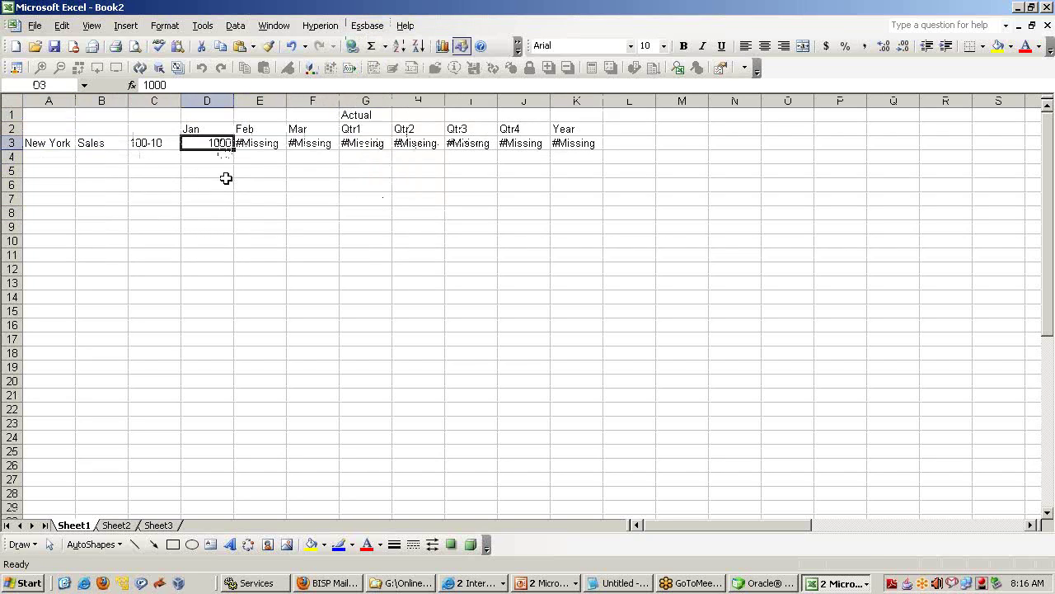
{"action": "left_click", "coordinate": [97, 142]}
{"action": "left_click", "coordinate": [50, 141]}
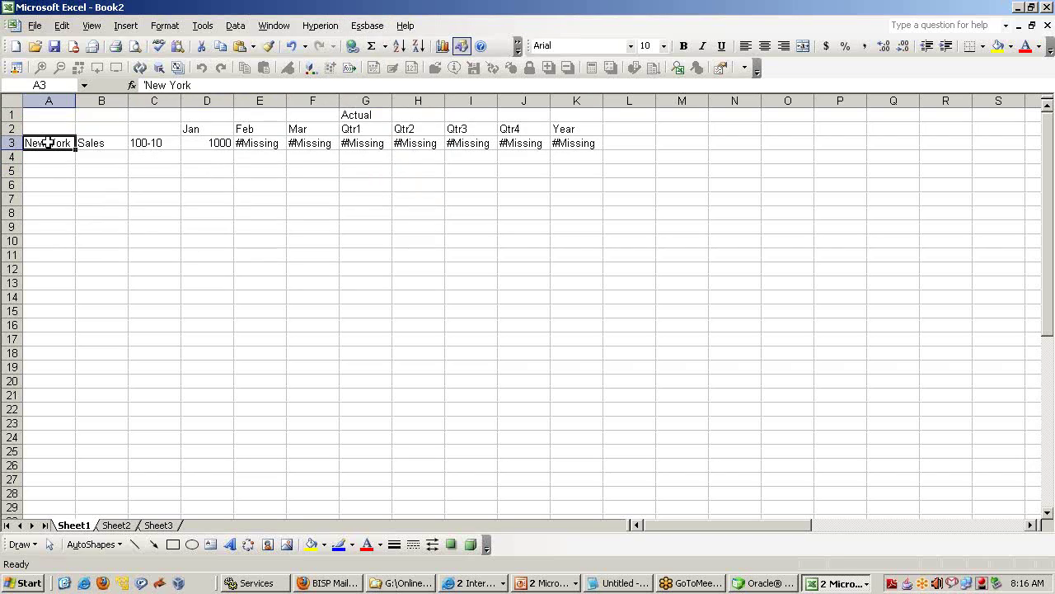
{"action": "left_click", "coordinate": [201, 142]}
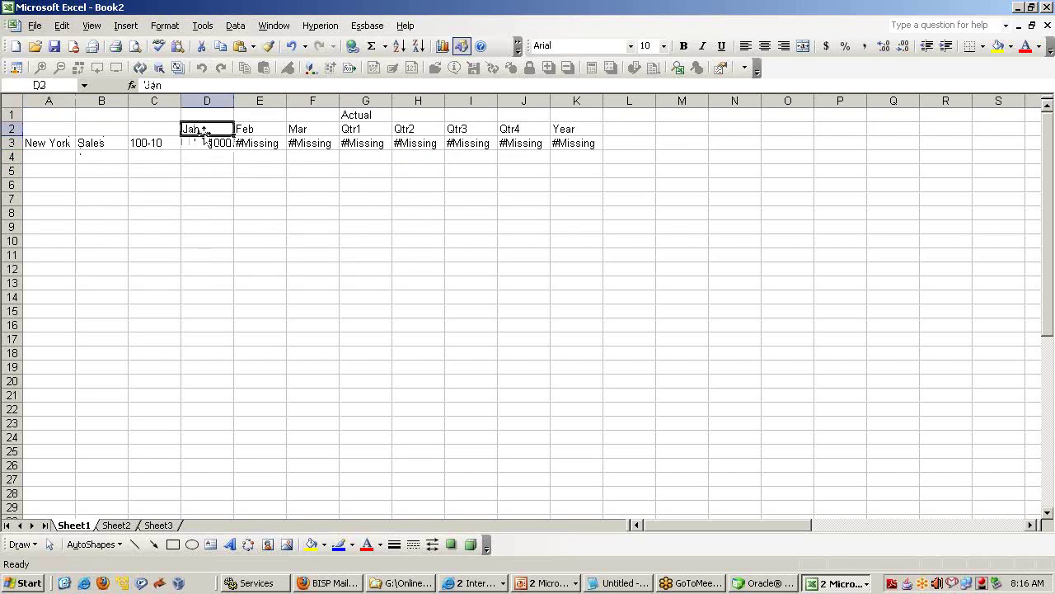
{"action": "left_click", "coordinate": [206, 127]}
{"action": "left_click", "coordinate": [367, 114]}
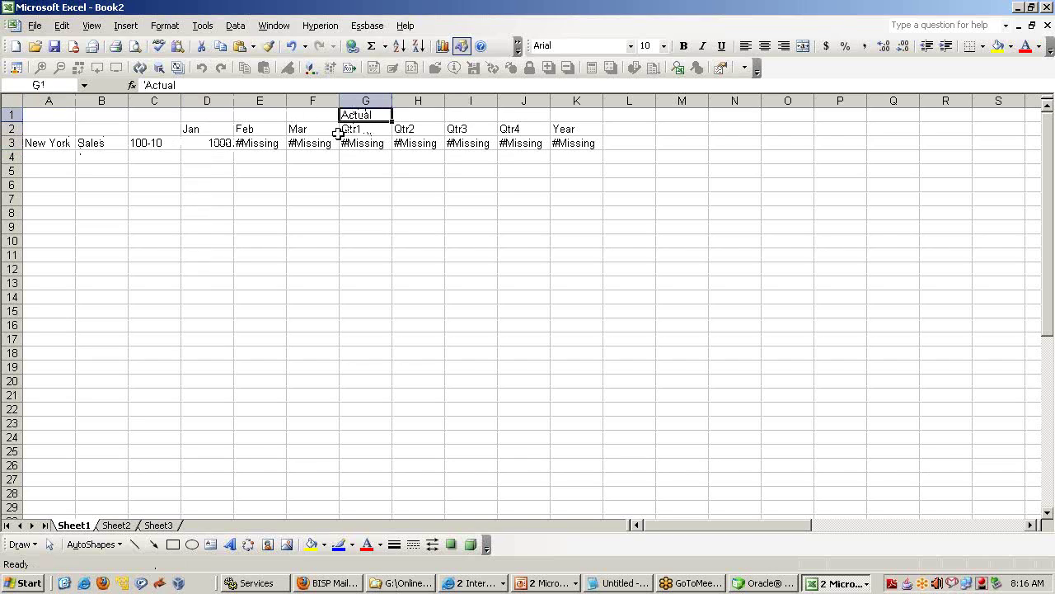
{"action": "left_click", "coordinate": [216, 142]}
{"action": "left_click", "coordinate": [62, 144]}
{"action": "left_click", "coordinate": [104, 144]}
{"action": "left_click", "coordinate": [144, 143]}
{"action": "left_click", "coordinate": [208, 142]}
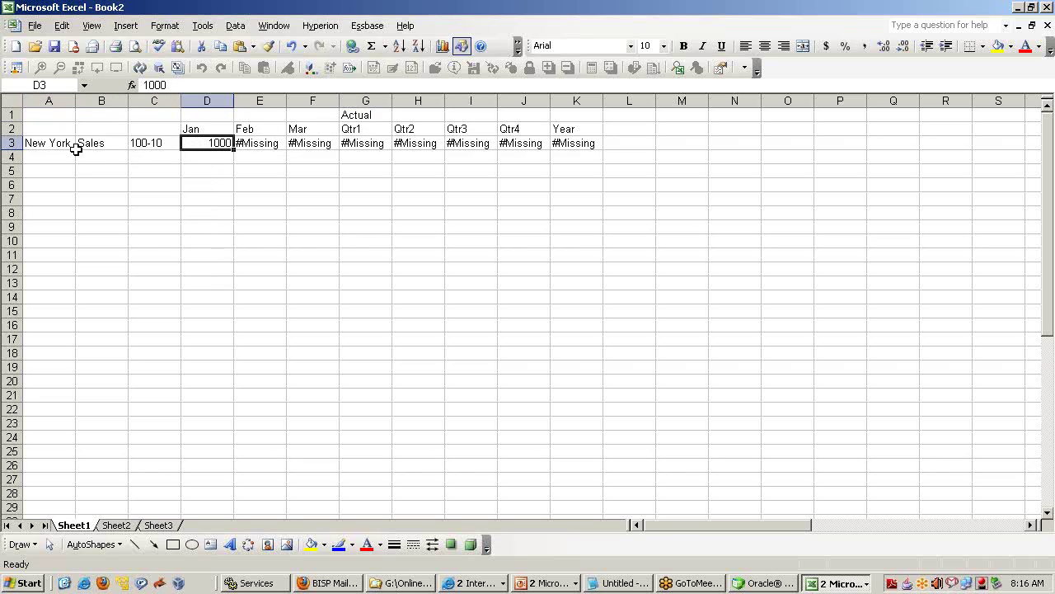
Pivot New York from the rows to the column headings and check the members around the Jan value.
{"action": "left_click", "coordinate": [51, 143]}
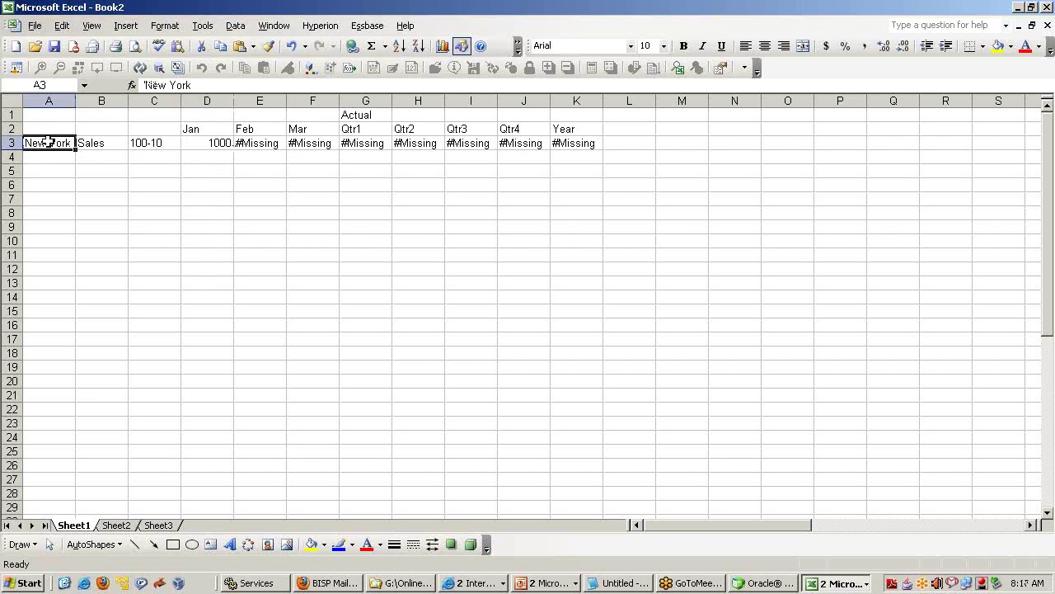
{"action": "left_click_drag", "start_coordinate": [165, 153], "coordinate": [311, 123]}
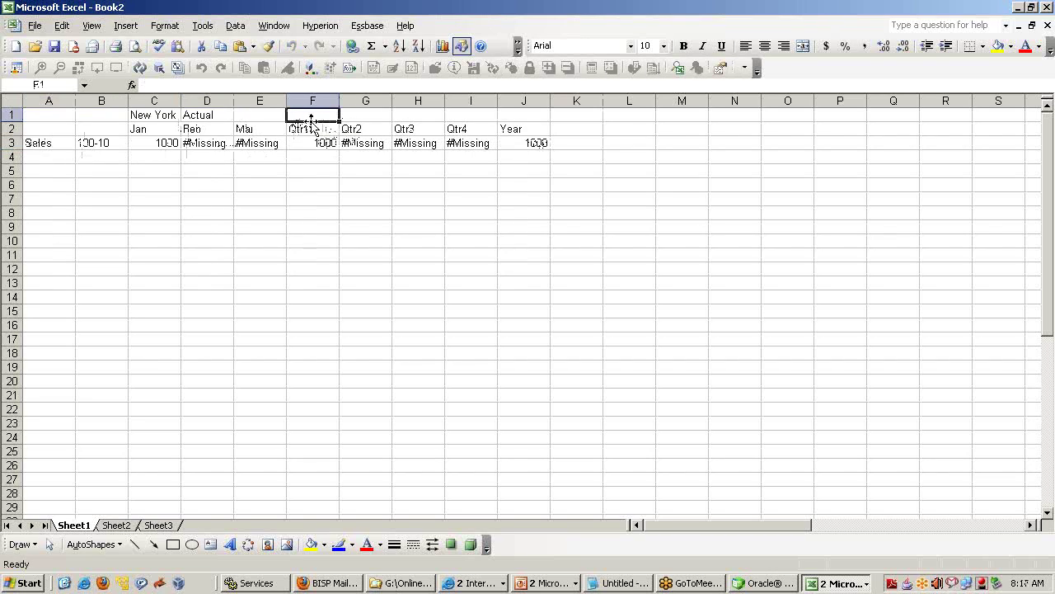
{"action": "left_click", "coordinate": [145, 144]}
{"action": "left_click", "coordinate": [164, 116]}
{"action": "left_click", "coordinate": [43, 144]}
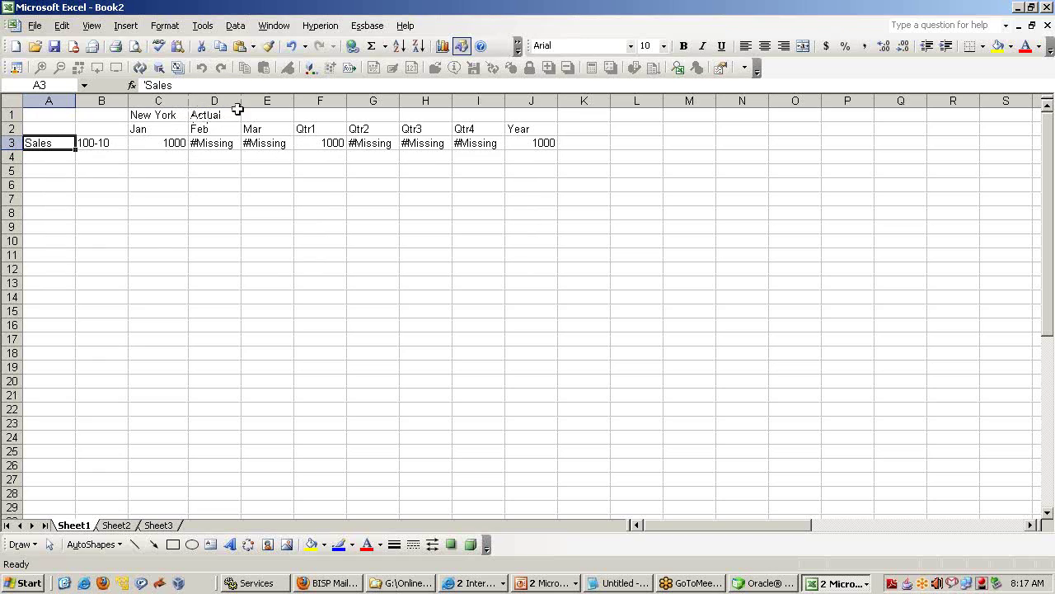
{"action": "left_click", "coordinate": [164, 140]}
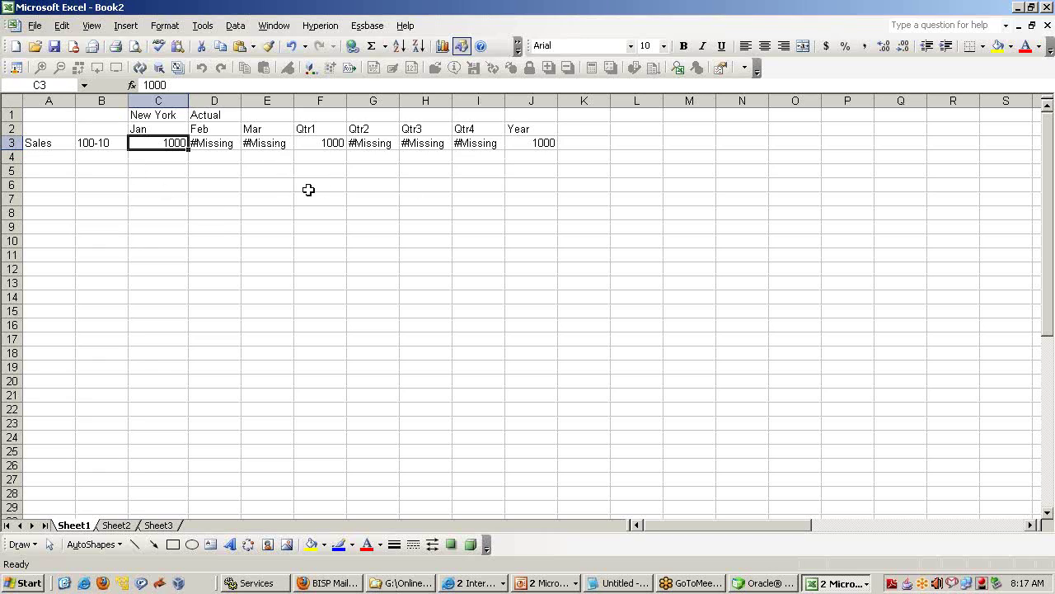
Drill up the time periods from the months to the quarters and on to Year.
{"action": "double_click", "coordinate": [175, 128]}
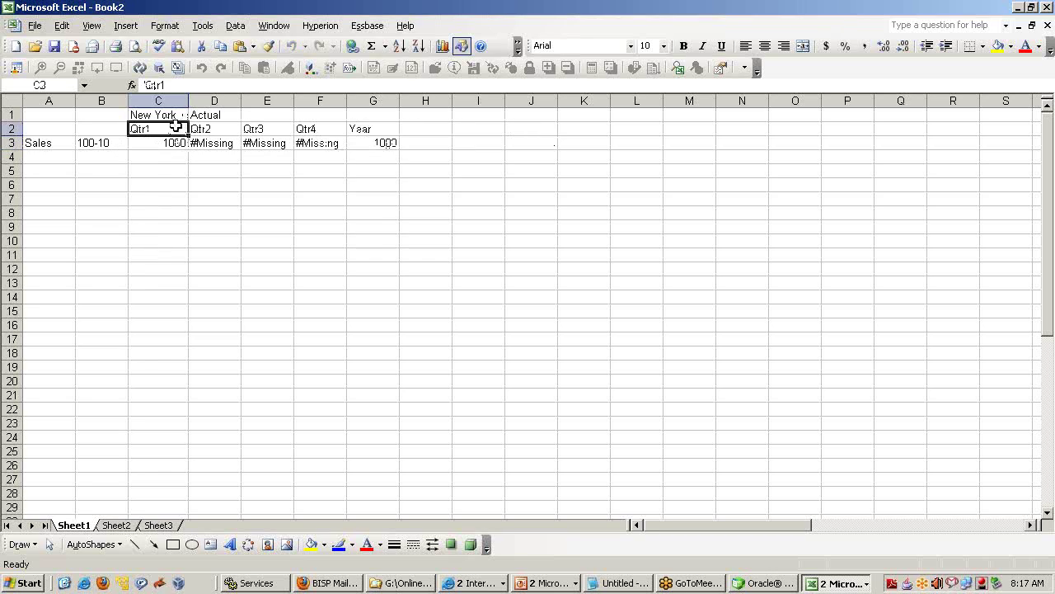
{"action": "left_click", "coordinate": [174, 150]}
{"action": "double_click", "coordinate": [173, 130]}
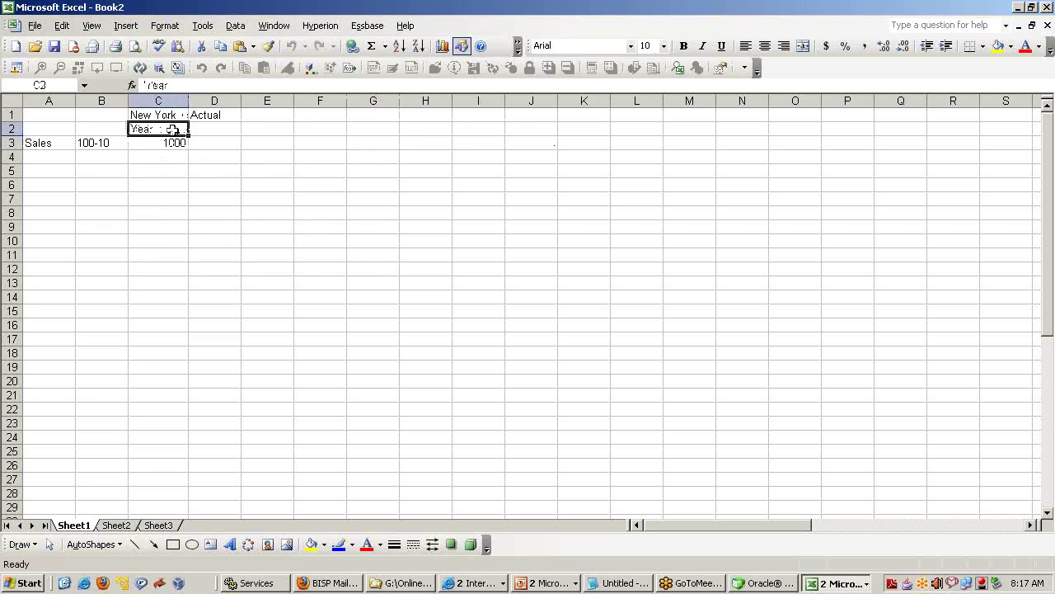
{"action": "left_click", "coordinate": [169, 145]}
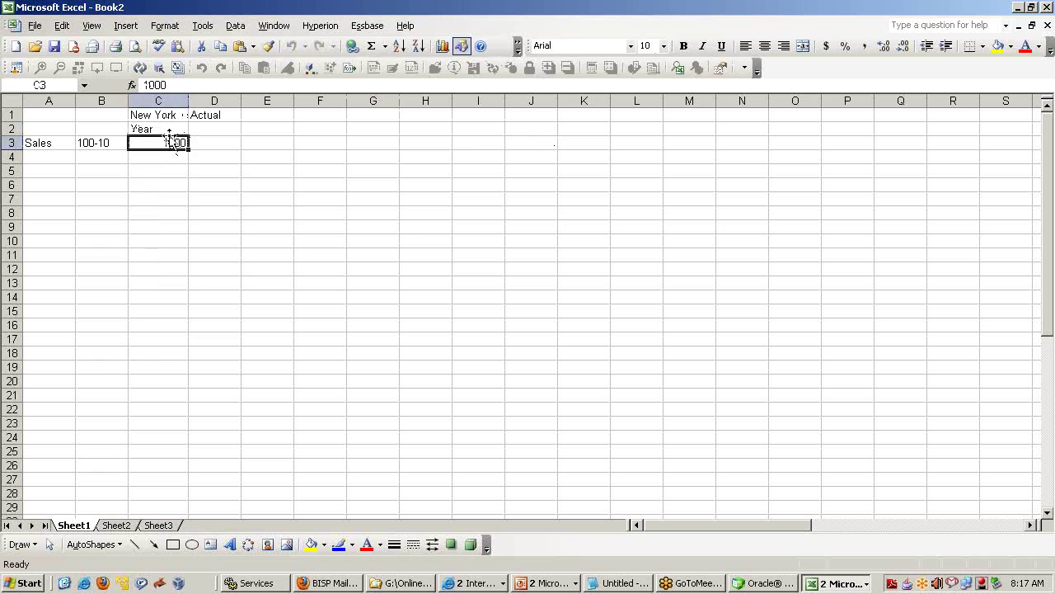
Underline "dimensional array" on the "What is Essbase?" slide and return to Excel to highlight the retrieved grid.
{"action": "key", "text": "alt+Tab"}
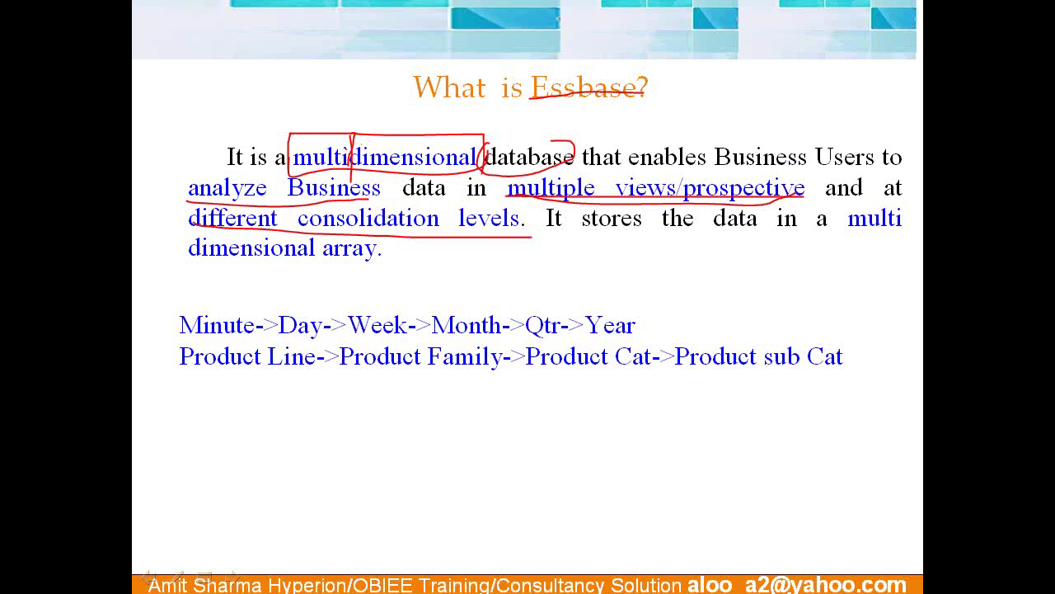
{"action": "left_click_drag", "start_coordinate": [166, 257], "coordinate": [368, 267]}
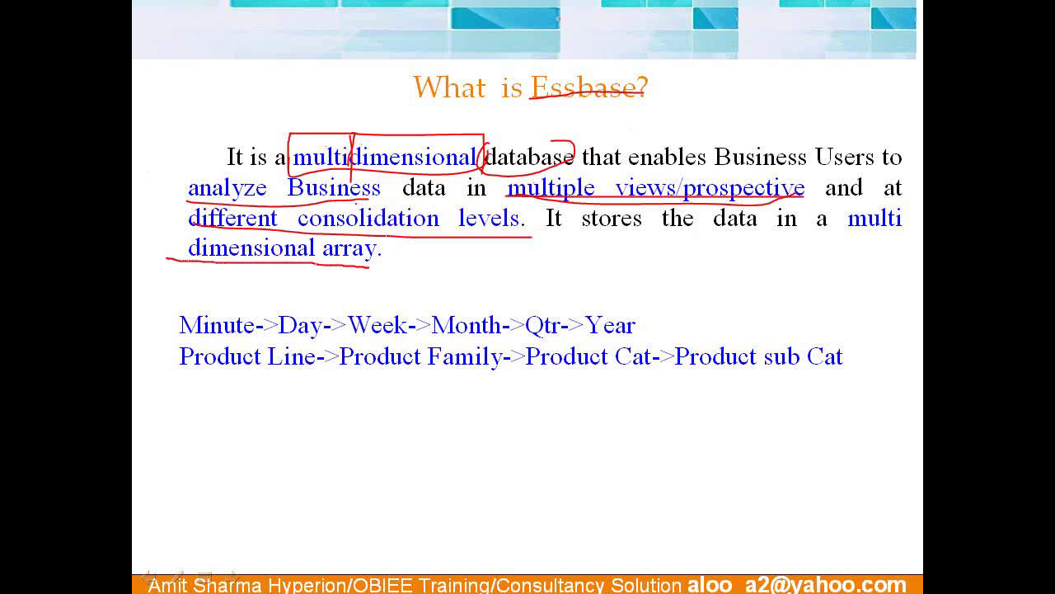
{"action": "key", "text": "alt+Tab"}
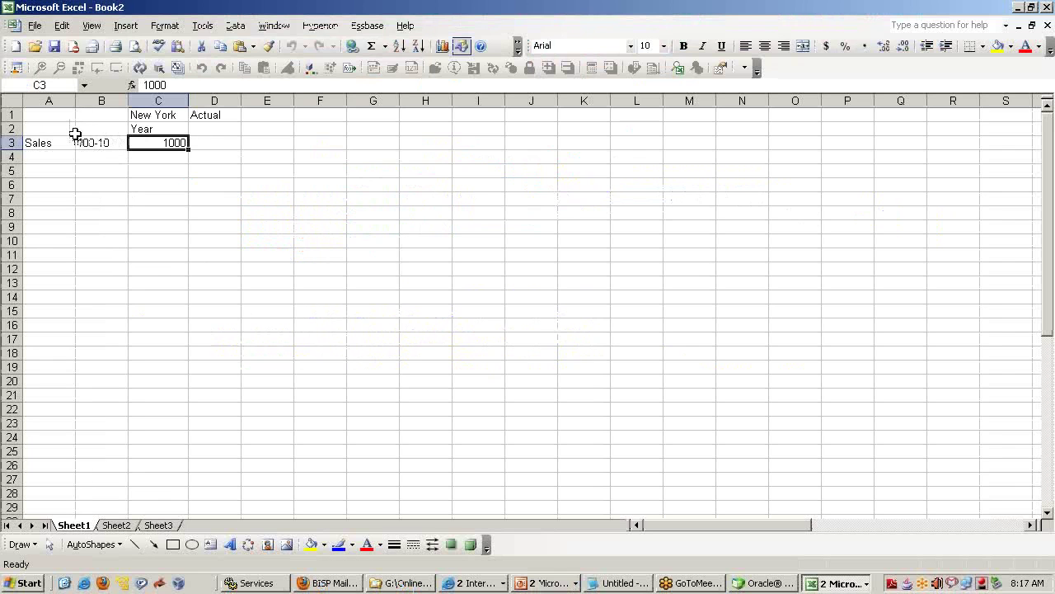
{"action": "left_click_drag", "start_coordinate": [43, 119], "coordinate": [233, 158]}
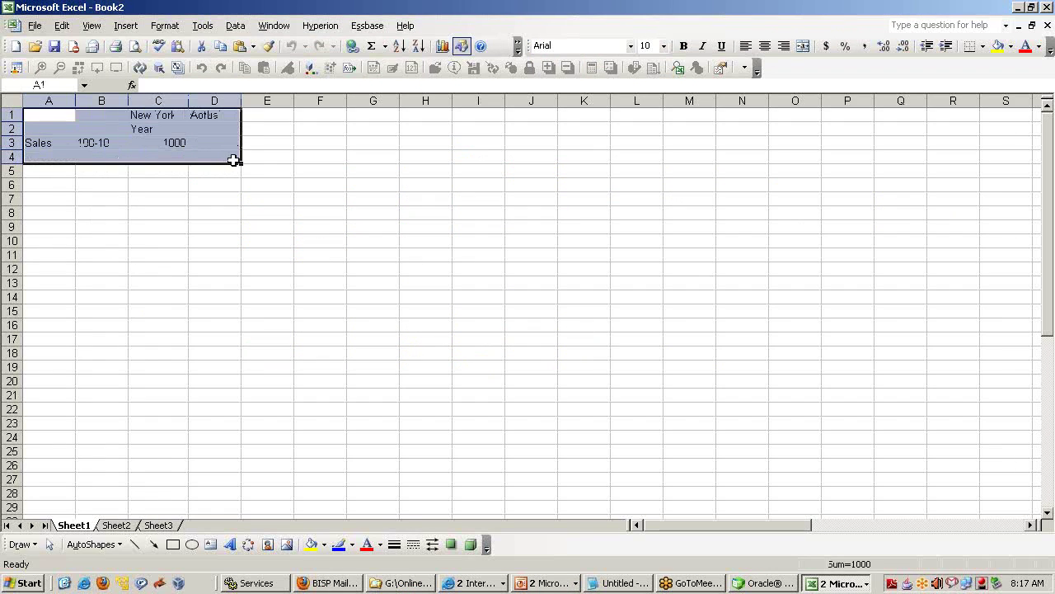
{"action": "left_click", "coordinate": [300, 170]}
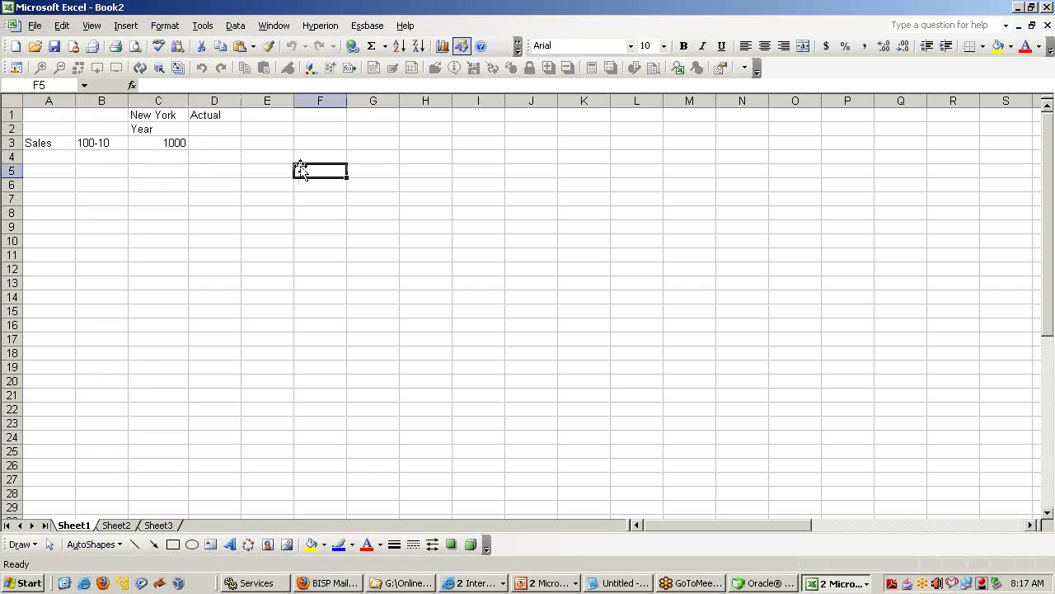
Switch to the slide show, erase the ink marks and advance to the "Typical Data Warehouse Architecture" slide.
{"action": "key", "text": "alt+Tab"}
{"action": "key", "text": "e"}
{"action": "key", "text": "Right"}
{"action": "key", "text": "Right"}
{"action": "key", "text": "Right"}
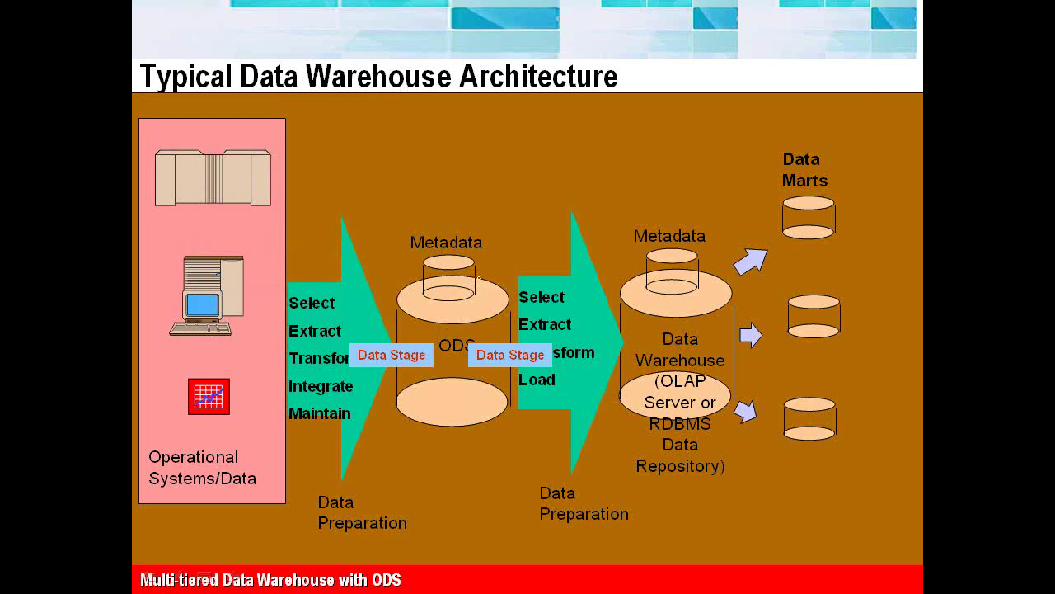
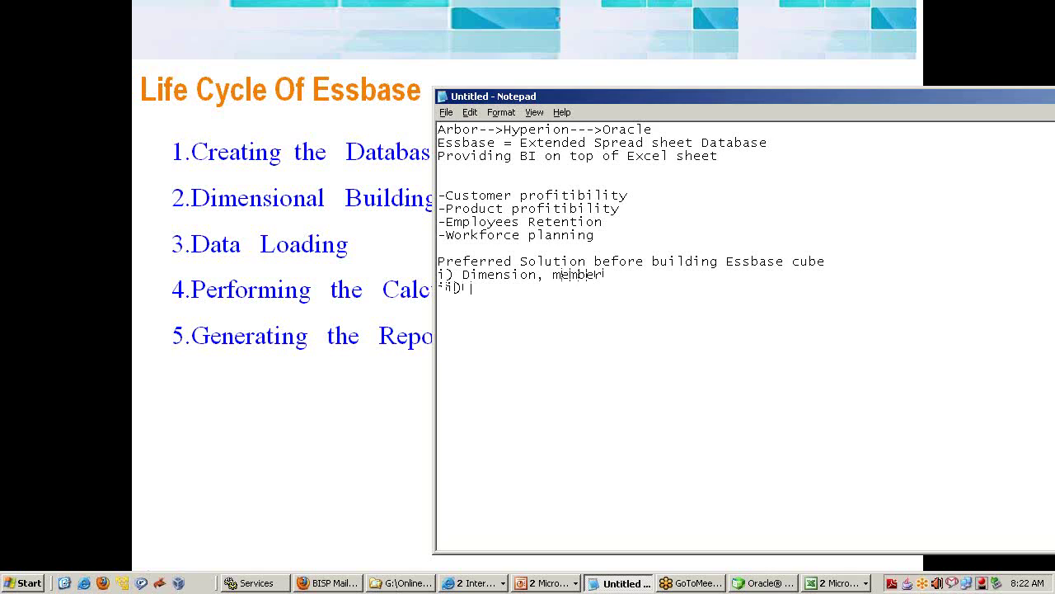
In the Notepad list of preferred solutions, write item ii) "Dimension Hierarchy" and item iii) "Attribute Hierarchy.".
{"action": "type", "text": "Dimension Hi"}
{"action": "type", "text": "erarchy,"}
{"action": "type", "text": "Attribute"}
{"action": "type", "text": " Hiera"}
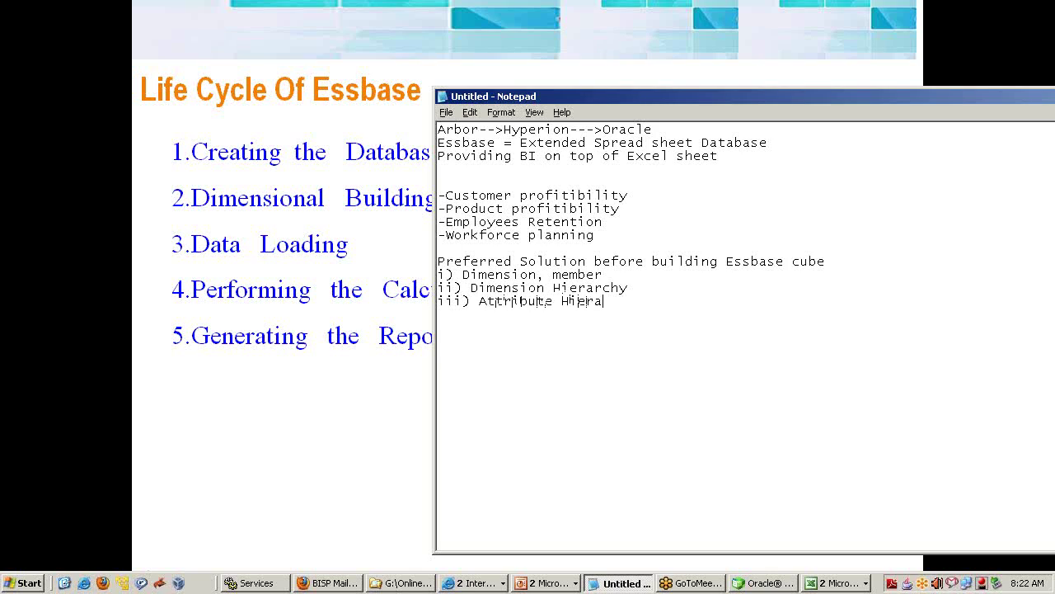
{"action": "type", "text": "rchy"}
Add the line "Customer Corresponde" below the list of preferred solutions.
{"action": "type", "text": "Customer "}
{"action": "type", "text": "Col"}
{"action": "key", "text": "BackSpace"}
{"action": "type", "text": "rresponde"}
Examine the tables and relationships of the Customer Correspondence data model in the Word document importdata(1).doc.
{"action": "left_click", "coordinate": [1048, 45]}
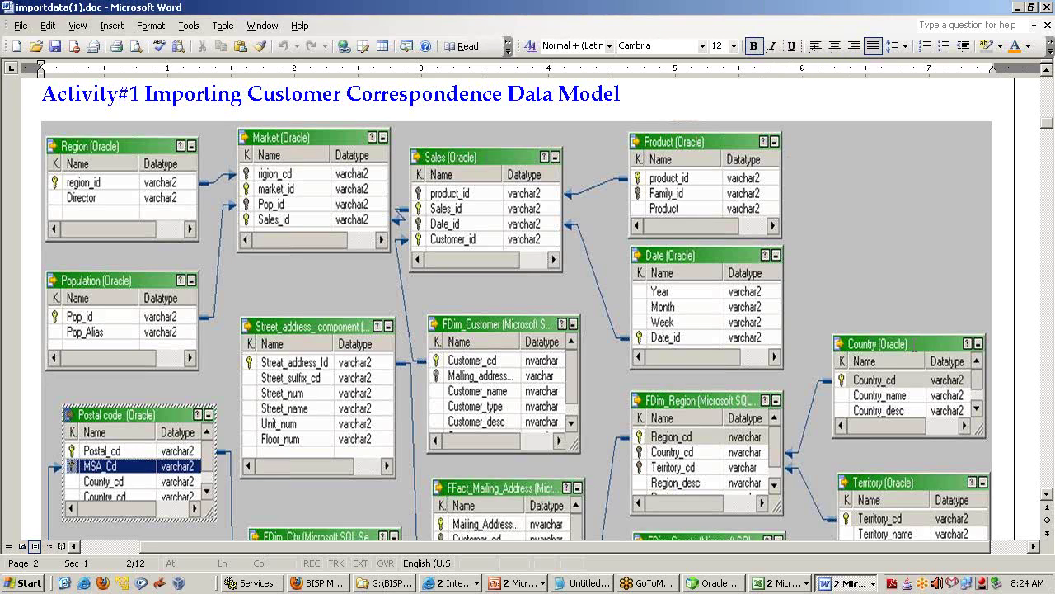
{"action": "scroll", "coordinate": [907, 338], "scroll_direction": "down", "scroll_amount": 2}
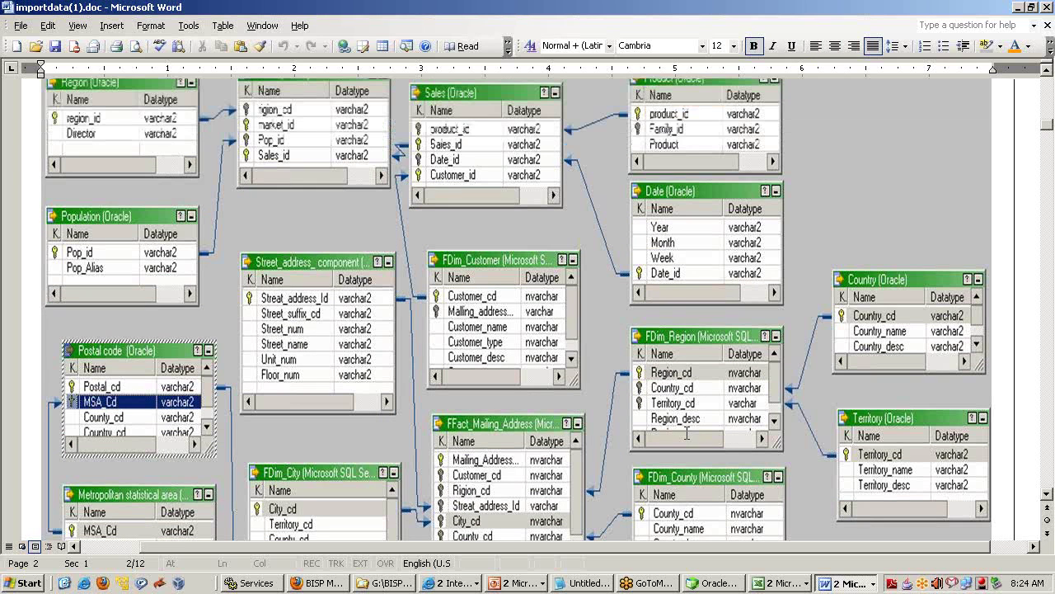
{"action": "left_click", "coordinate": [709, 381]}
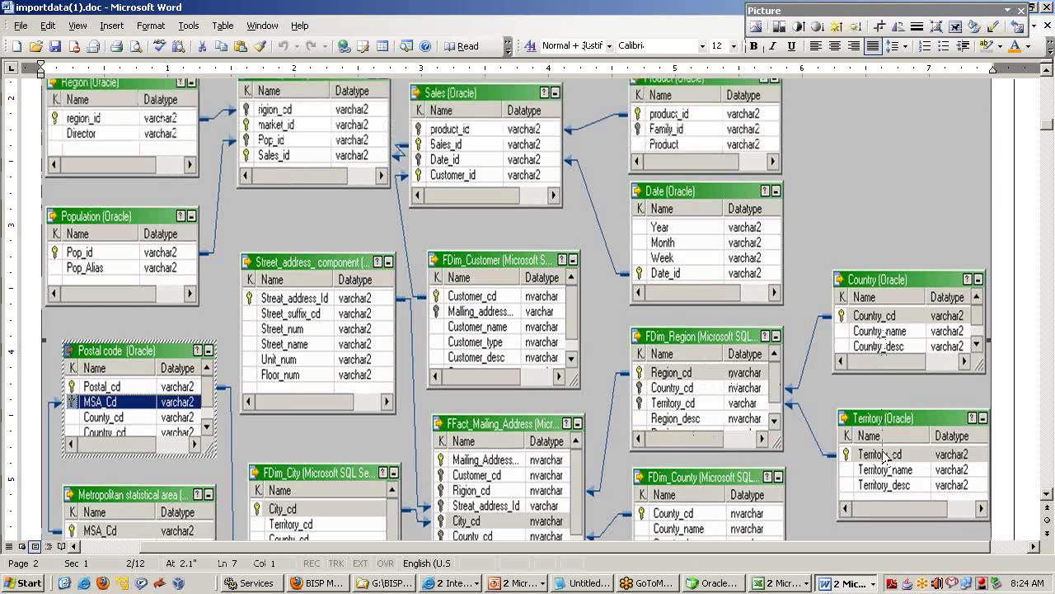
{"action": "scroll", "coordinate": [651, 493], "scroll_direction": "down", "scroll_amount": 2}
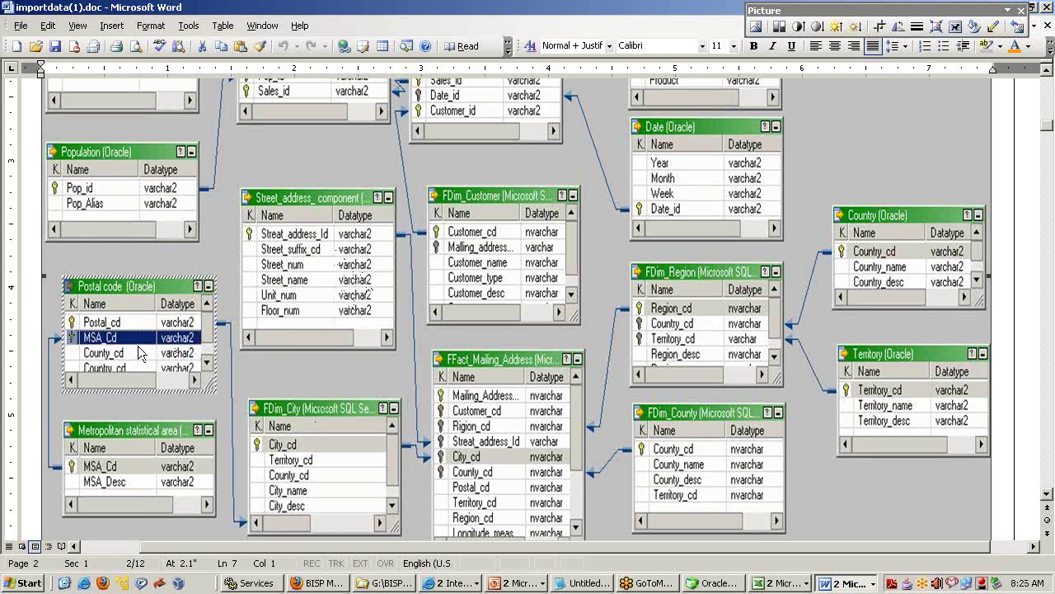
{"action": "scroll", "coordinate": [552, 357], "scroll_direction": "up", "scroll_amount": 6}
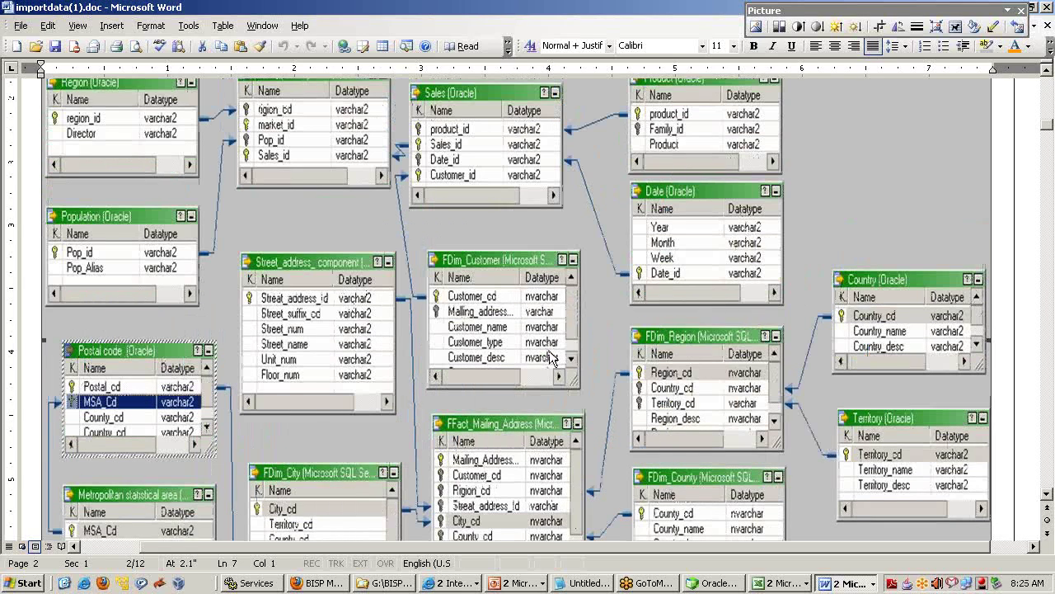
{"action": "scroll", "coordinate": [551, 357], "scroll_direction": "down", "scroll_amount": 4}
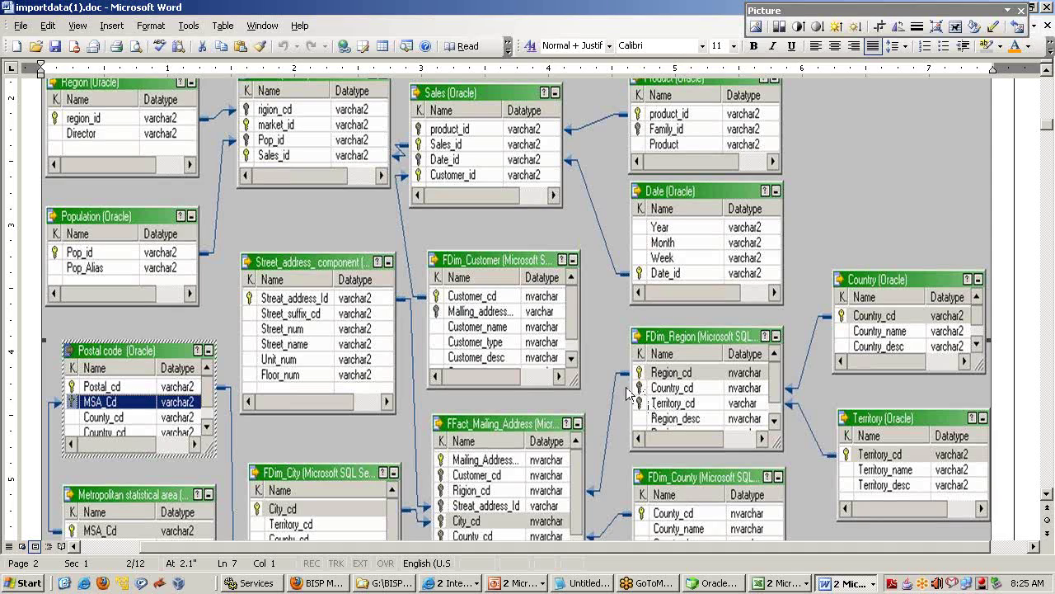
Switch back to the Notepad notes and add "Transaction==" below "Customer Corresponde".
{"action": "left_click", "coordinate": [586, 583]}
{"action": "key", "text": "Return"}
{"action": "key", "text": "Return"}
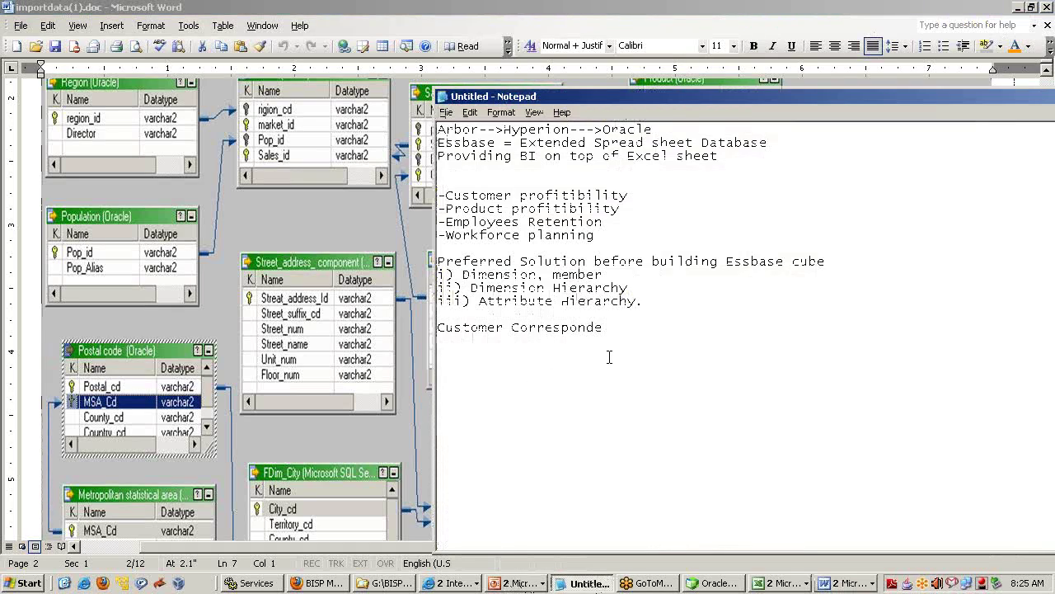
{"action": "type", "text": "Transaction=="}
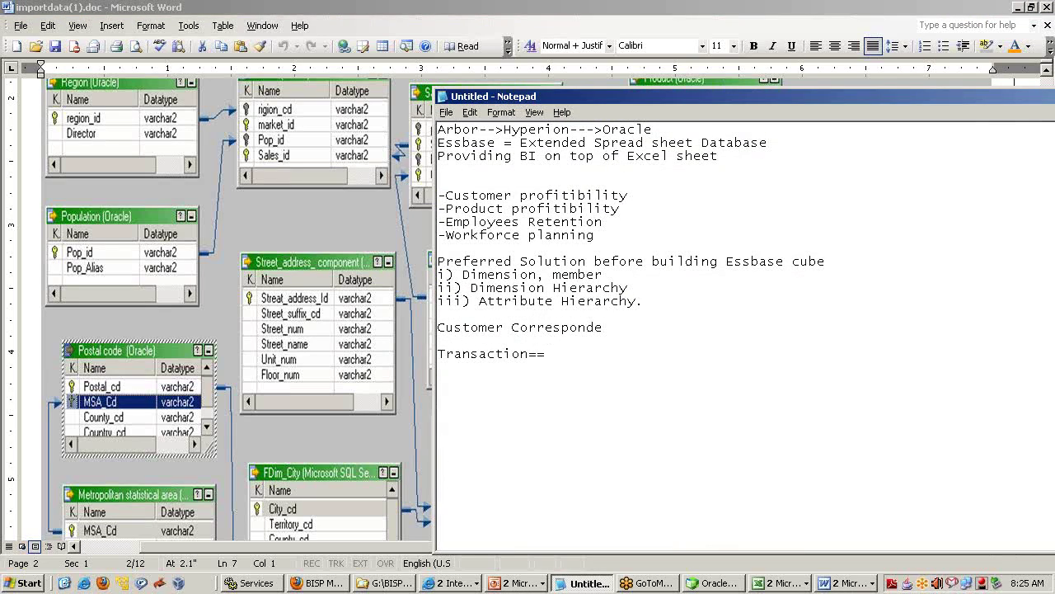
Review the upper tables of the data model in Word, including Sales, Product and Date, and return to the Notepad notes.
{"action": "key", "text": "alt+Tab"}
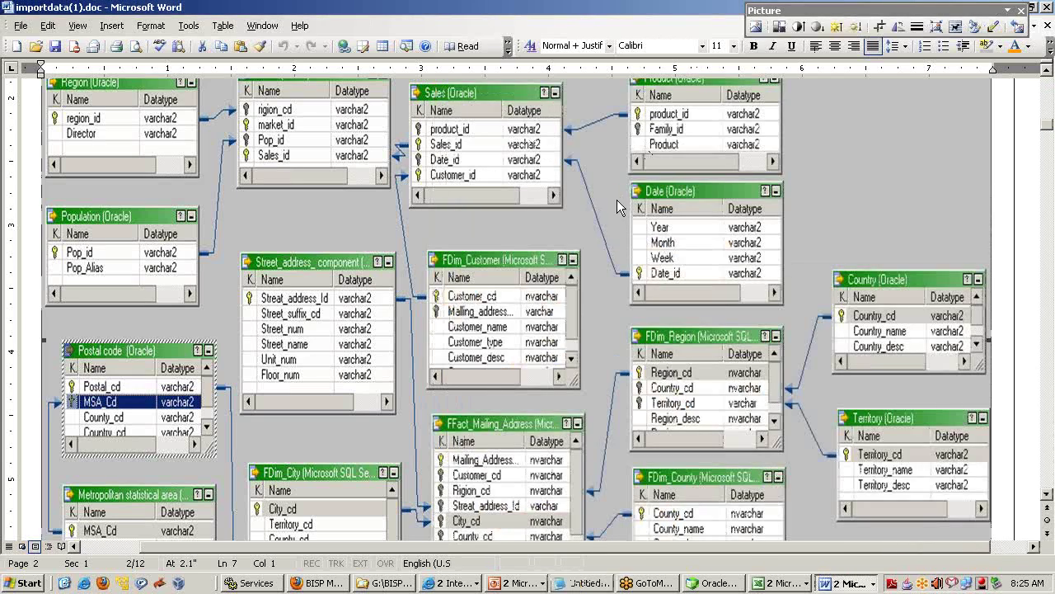
{"action": "scroll", "coordinate": [617, 199], "scroll_direction": "up", "scroll_amount": 3}
{"action": "scroll", "coordinate": [620, 201], "scroll_direction": "down", "scroll_amount": 1}
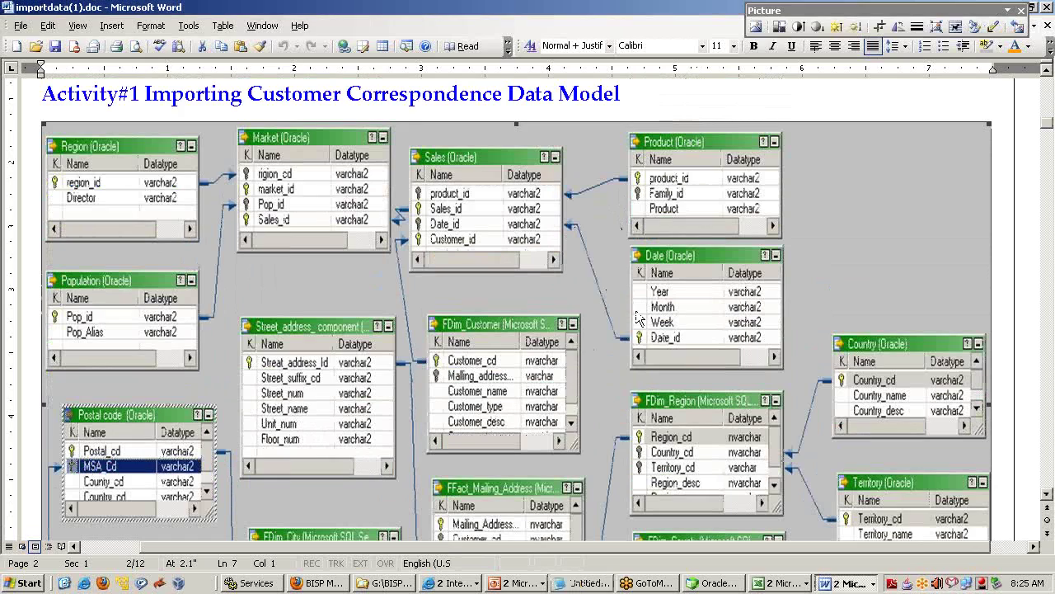
{"action": "key", "text": "alt+Tab"}
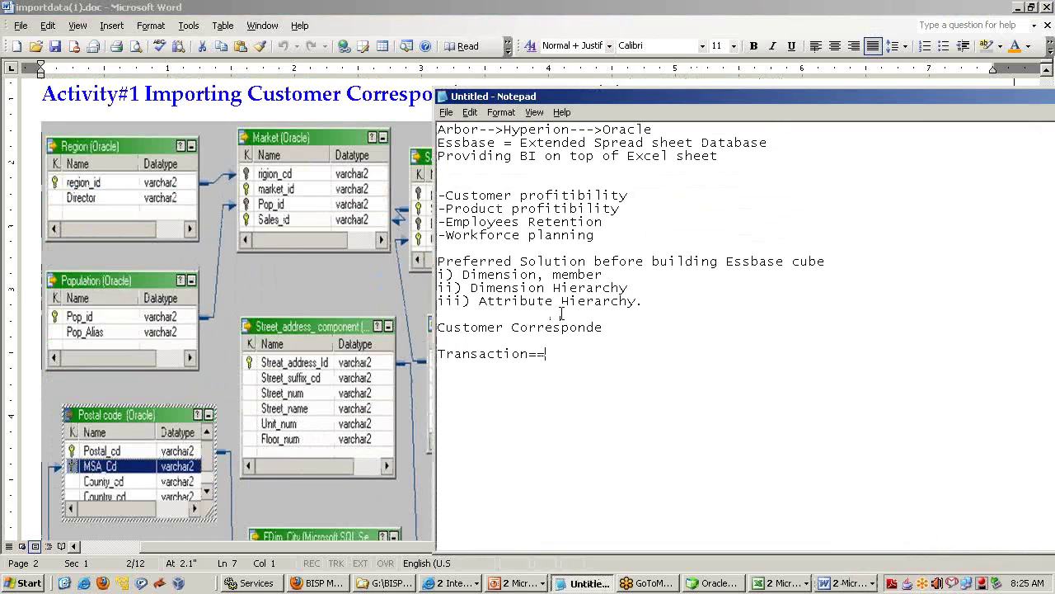
Extend the "Transaction==" line in the notes with "> Denormailzed it".
{"action": "type", "text": ">Dim"}
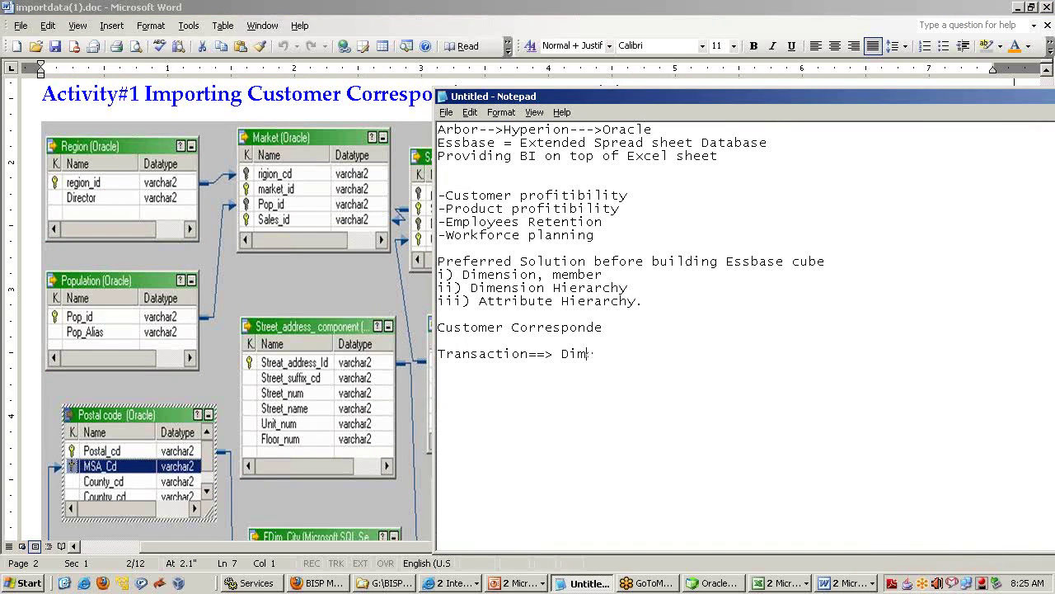
{"action": "key", "text": "BackSpace"}
{"action": "key", "text": "BackSpace"}
{"action": "key", "text": "BackSpace"}
{"action": "type", "text": "Denormailzed it"}
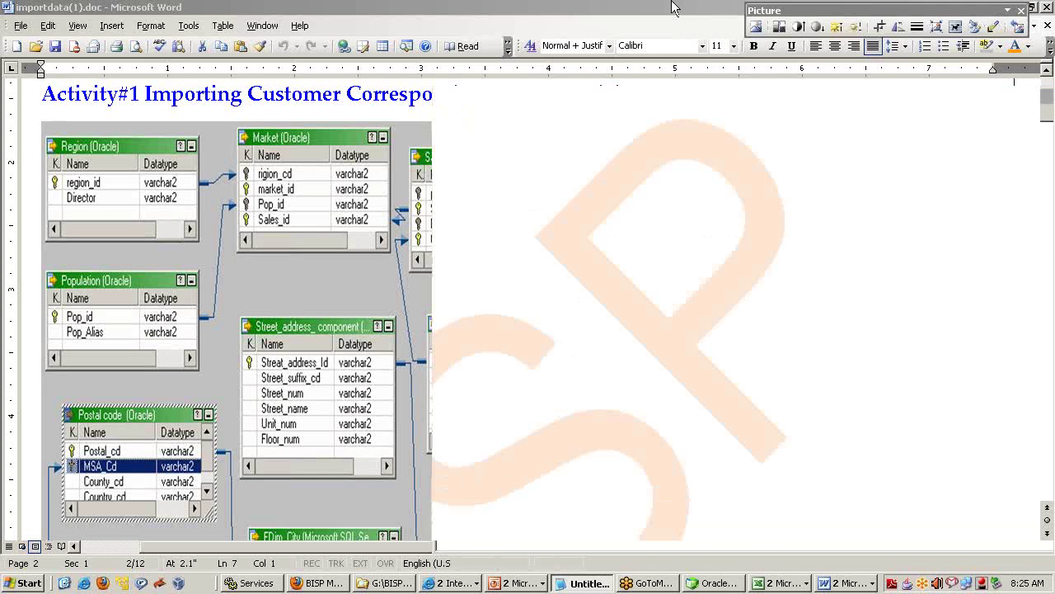
Review the Customer Correspondence data model in the Word document, from the Sales and Product tables down to FFact_Mailing_Address.
{"action": "left_click", "coordinate": [416, 289]}
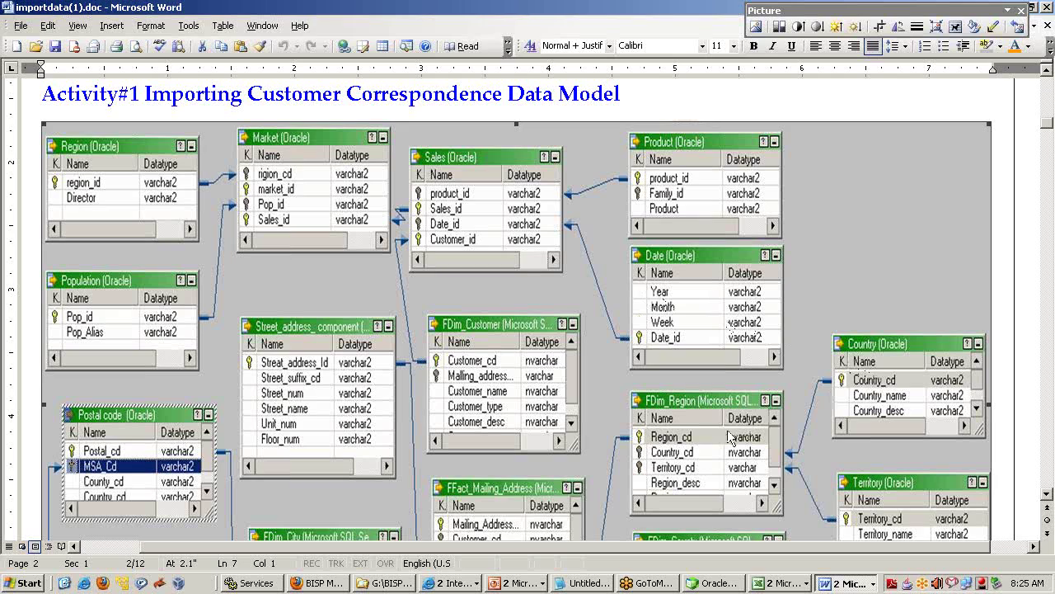
{"action": "scroll", "coordinate": [731, 437], "scroll_direction": "down", "scroll_amount": 4}
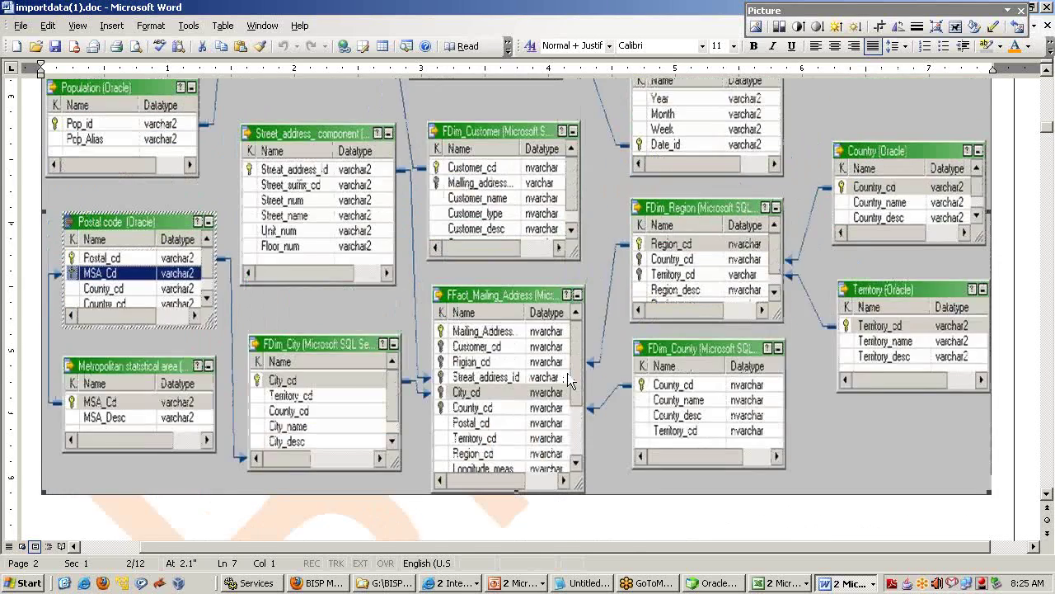
{"action": "scroll", "coordinate": [568, 375], "scroll_direction": "up", "scroll_amount": 3}
{"action": "scroll", "coordinate": [568, 377], "scroll_direction": "down", "scroll_amount": 1}
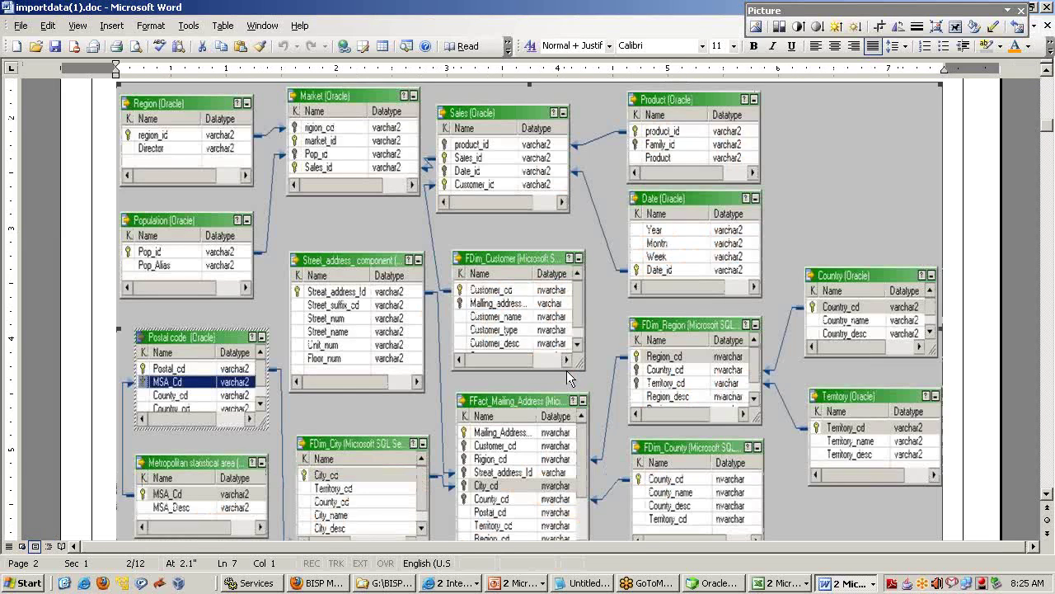
Return to the Notepad notes and append "===>Dimension Modeling" to the Transaction line.
{"action": "key", "text": "alt+Tab"}
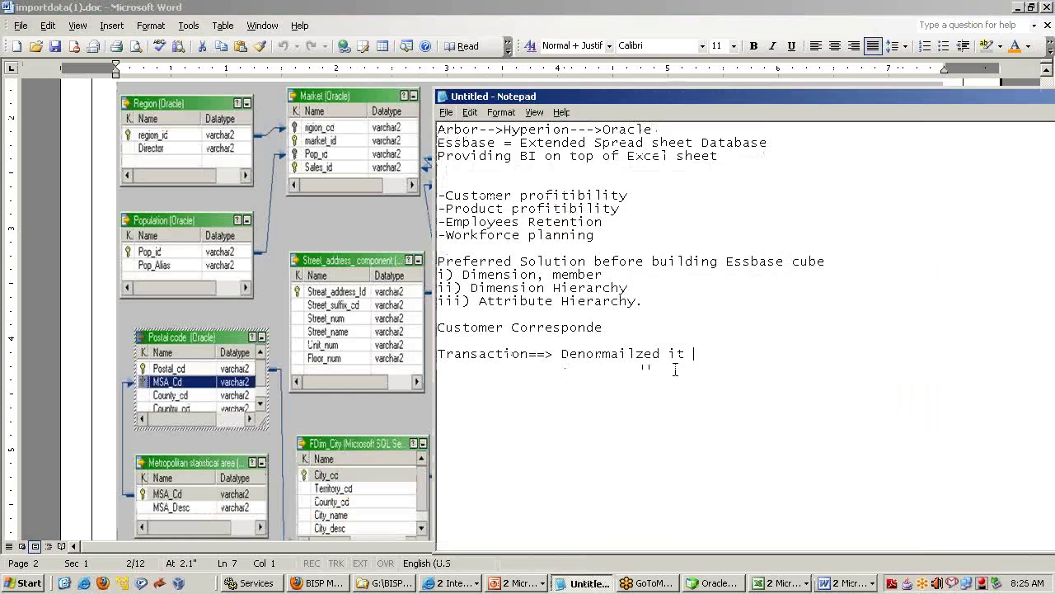
{"action": "type", "text": "===>Dimension, Modeling"}
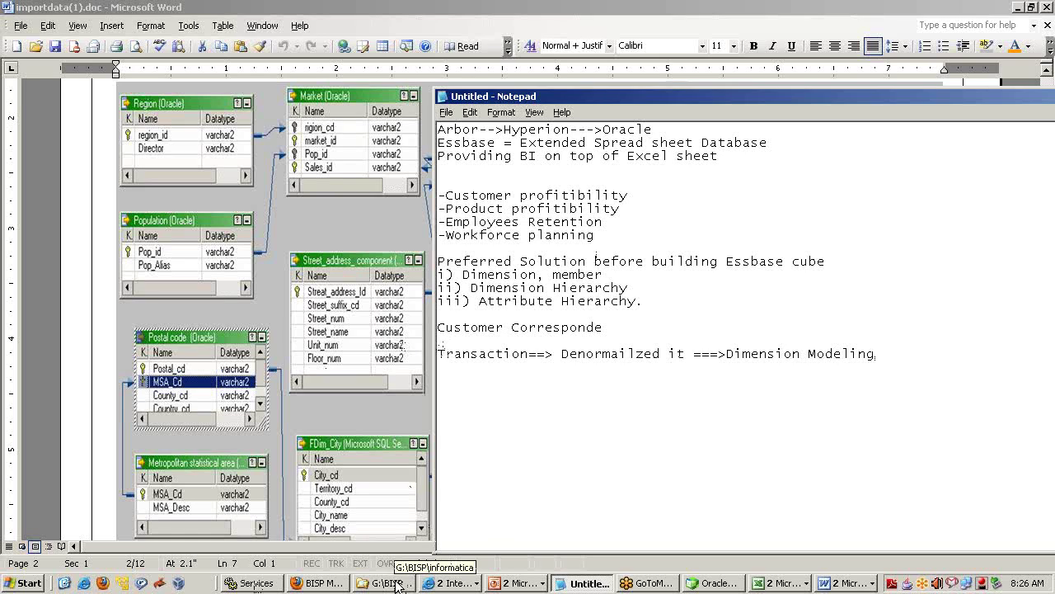
Switch to the Access relationships diagram, move the Dim_CUSTOMERS table up and enlarge it to show more fields.
{"action": "left_click", "coordinate": [394, 583]}
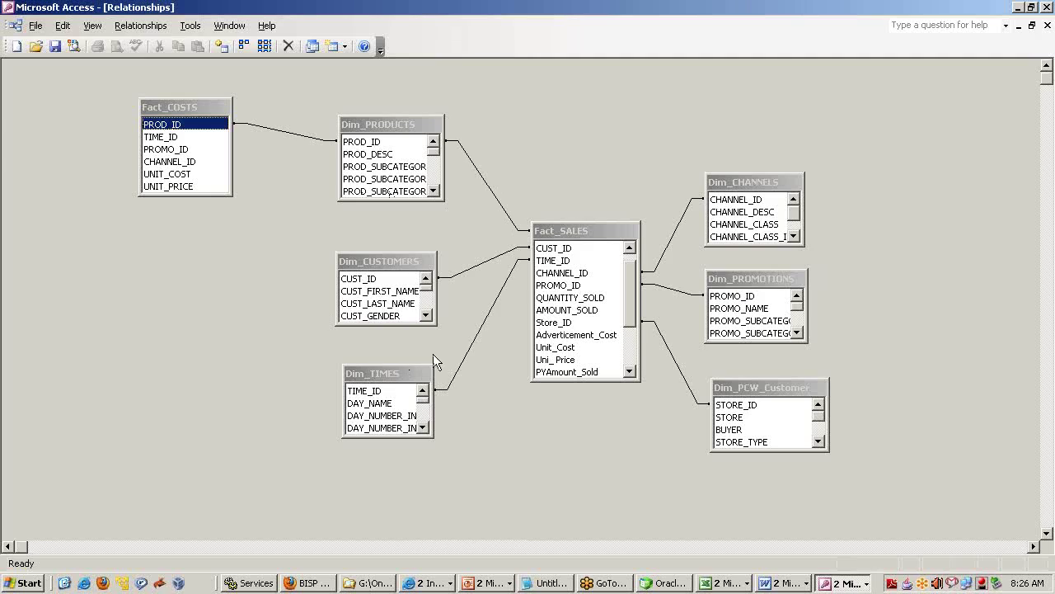
{"action": "left_click", "coordinate": [377, 277]}
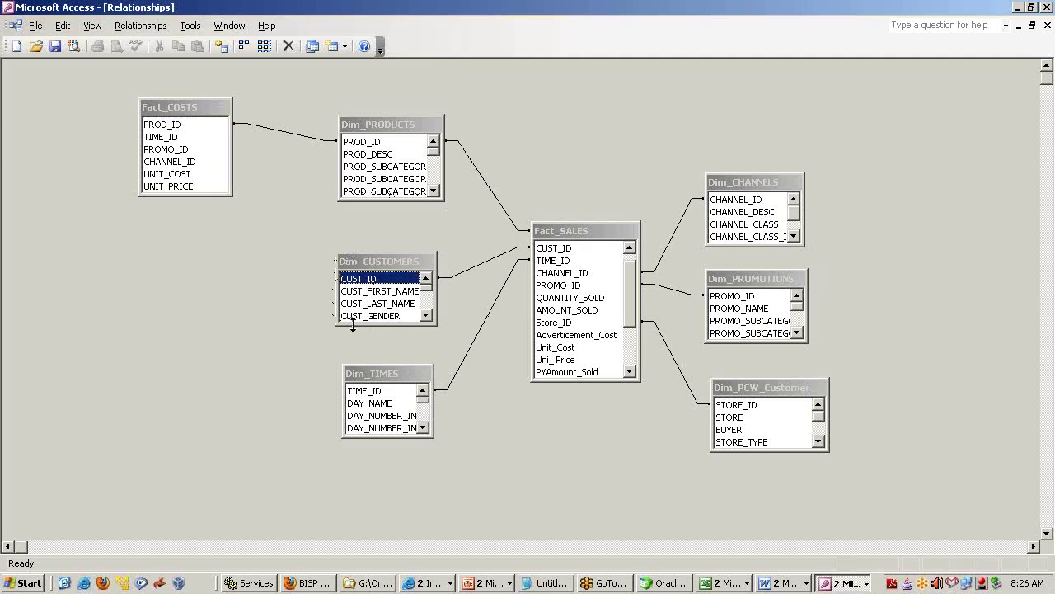
{"action": "left_click_drag", "start_coordinate": [390, 261], "coordinate": [390, 235]}
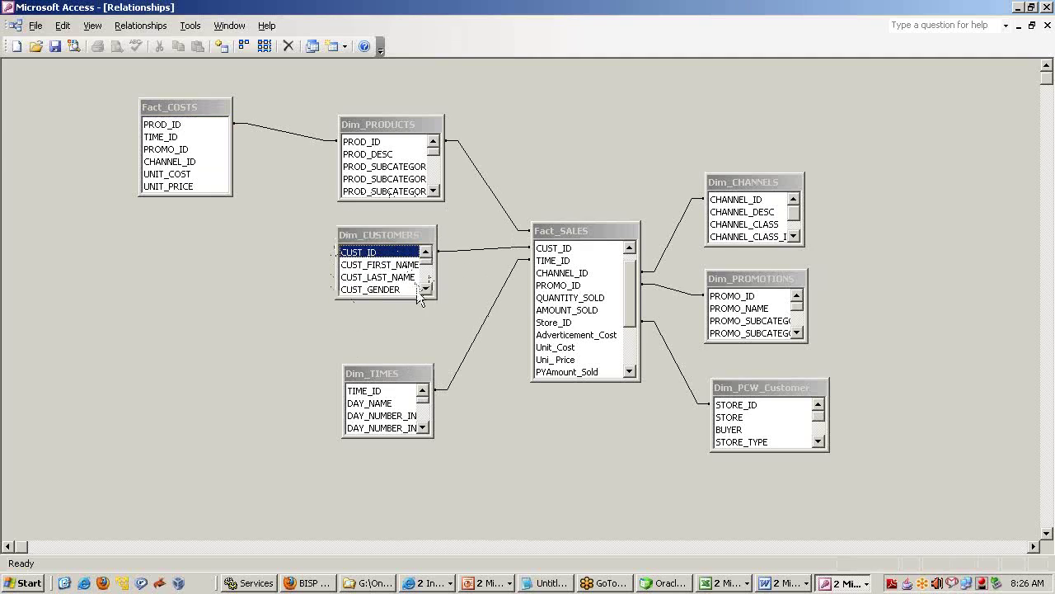
{"action": "left_click_drag", "start_coordinate": [429, 307], "coordinate": [433, 336]}
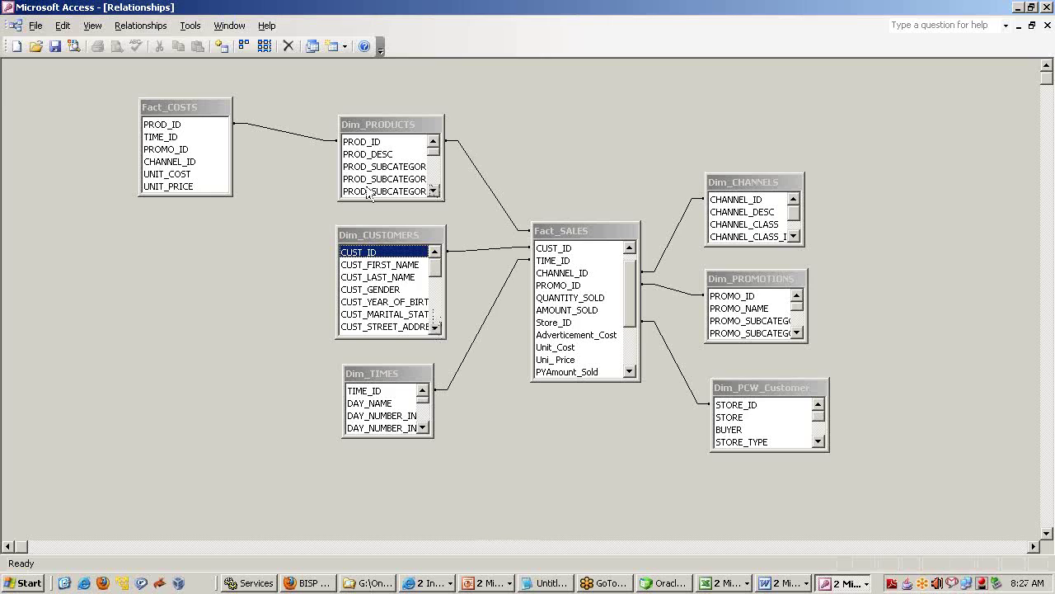
Compare the data model in importdata(1).doc with the star schema and return to the Access relationships diagram.
{"action": "left_click", "coordinate": [779, 583]}
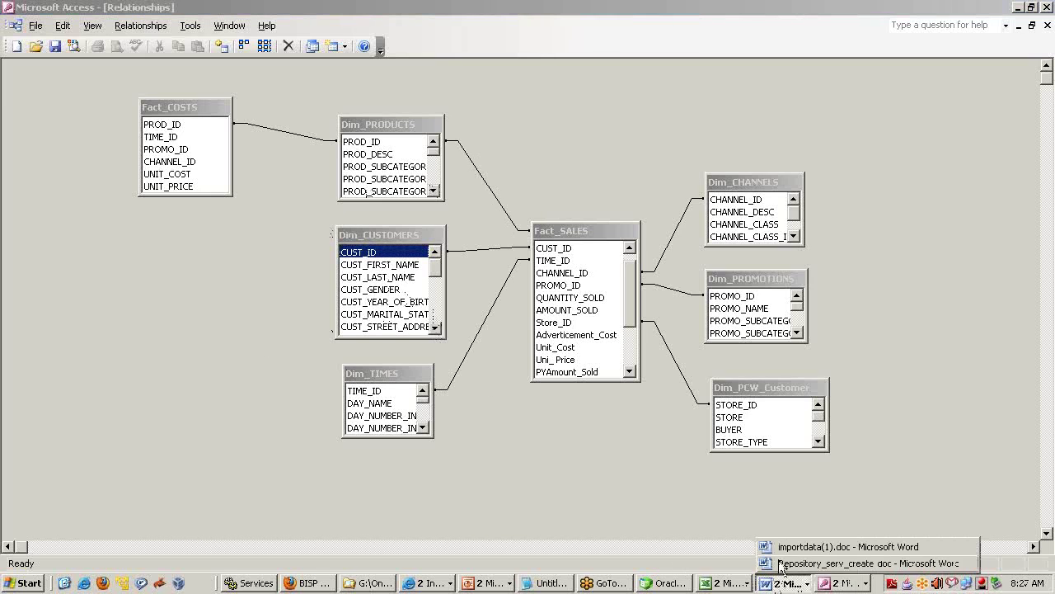
{"action": "left_click", "coordinate": [817, 555]}
{"action": "scroll", "coordinate": [635, 418], "scroll_direction": "down", "scroll_amount": 1}
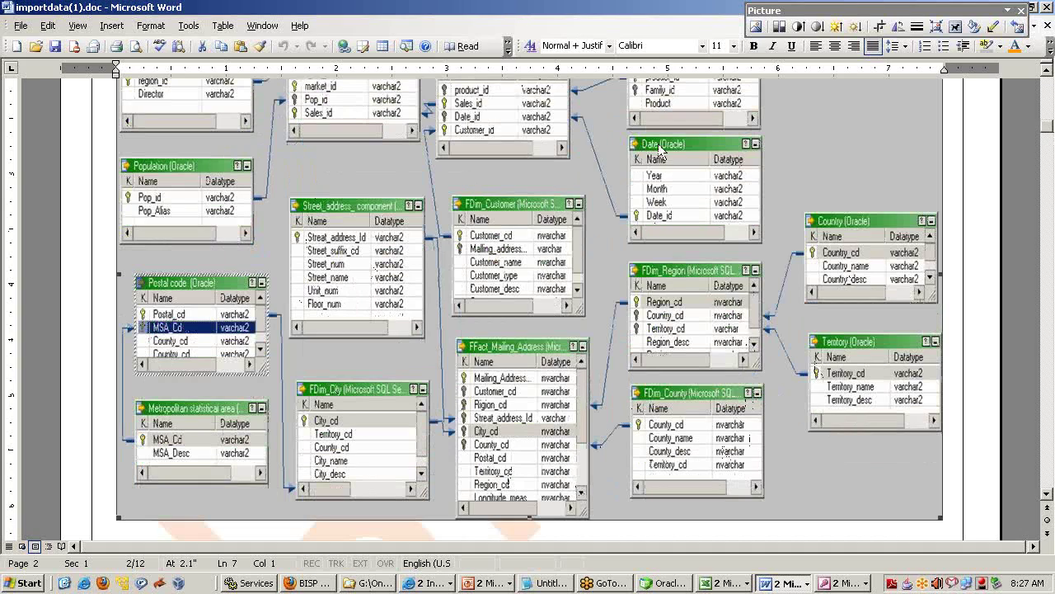
{"action": "key", "text": "alt+Tab"}
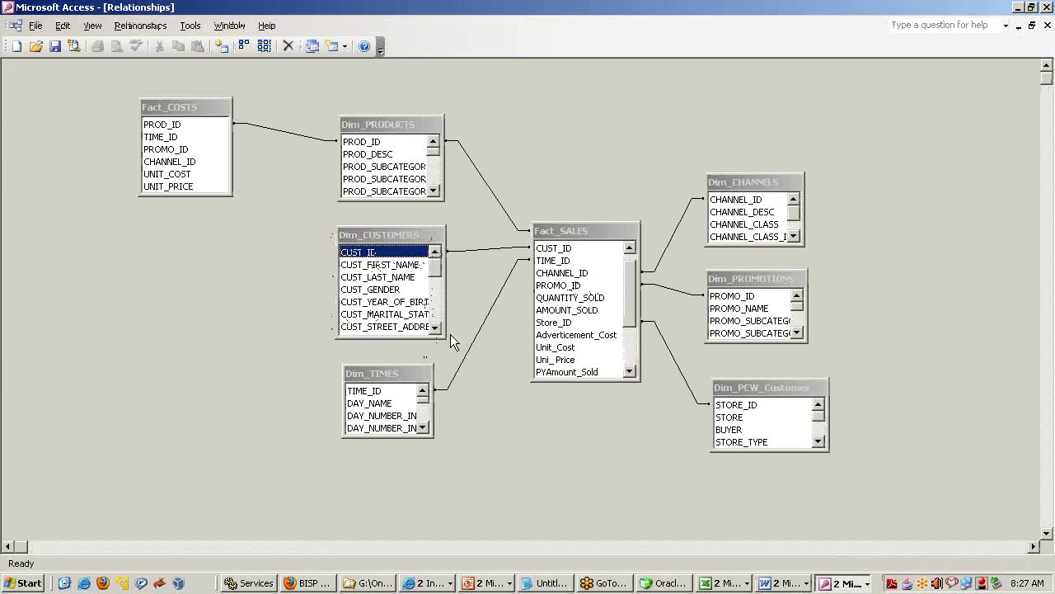
Move the Fact_COSTS table directly beneath Fact_SALES, widen it to match, and bring Fact_SALES to the front.
{"action": "left_click", "coordinate": [421, 141]}
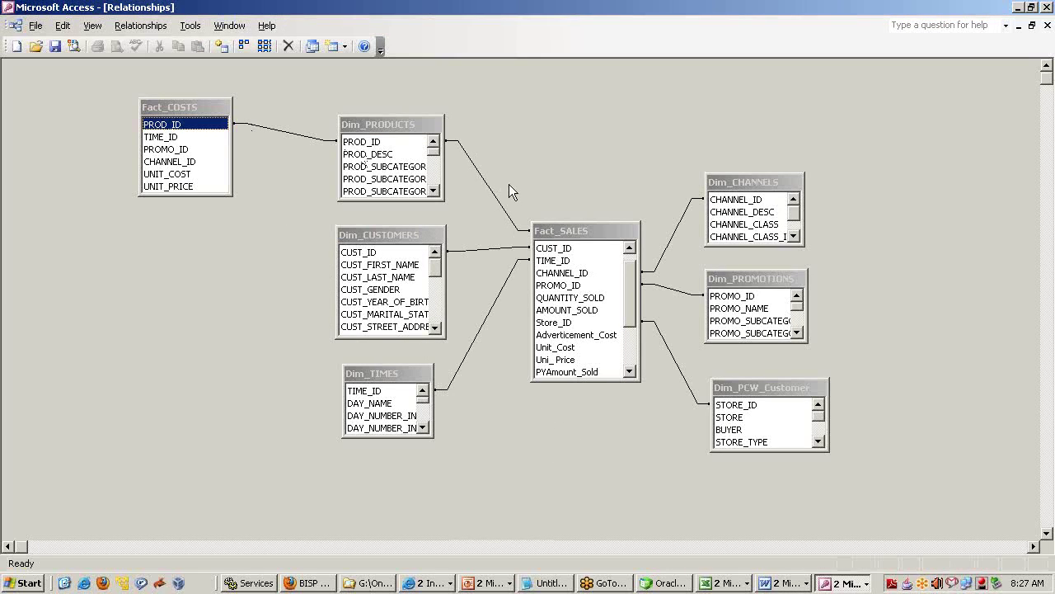
{"action": "left_click_drag", "start_coordinate": [158, 109], "coordinate": [557, 364]}
{"action": "left_click", "coordinate": [582, 249]}
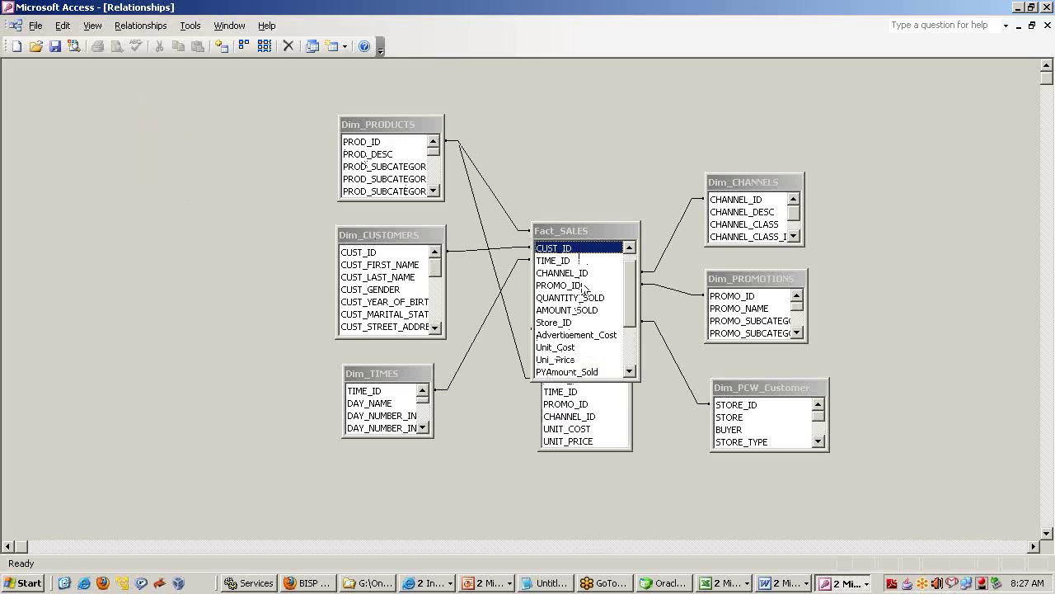
{"action": "left_click", "coordinate": [599, 403]}
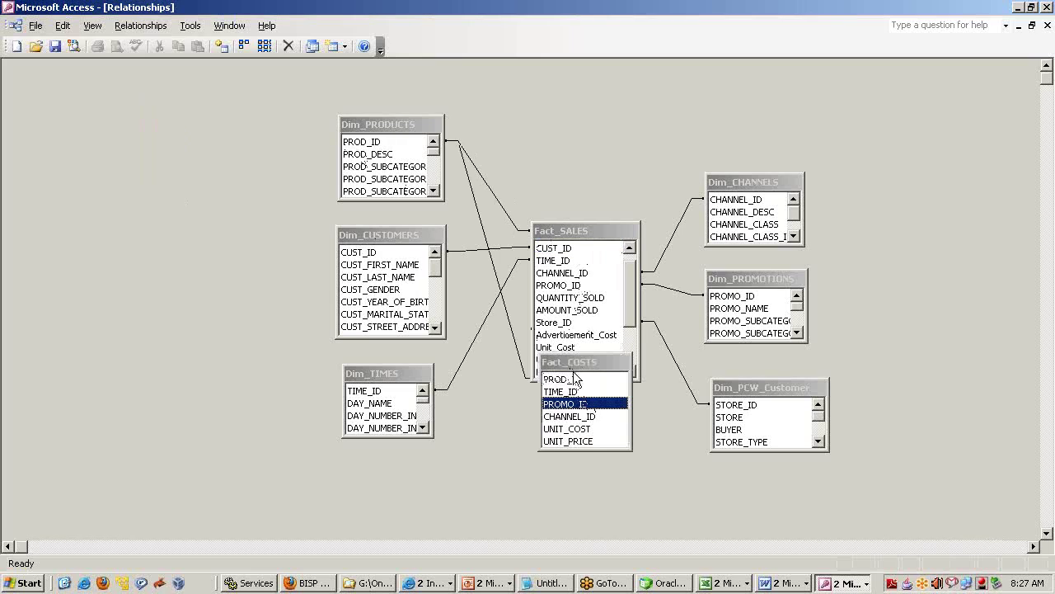
{"action": "left_click_drag", "start_coordinate": [572, 367], "coordinate": [568, 377]}
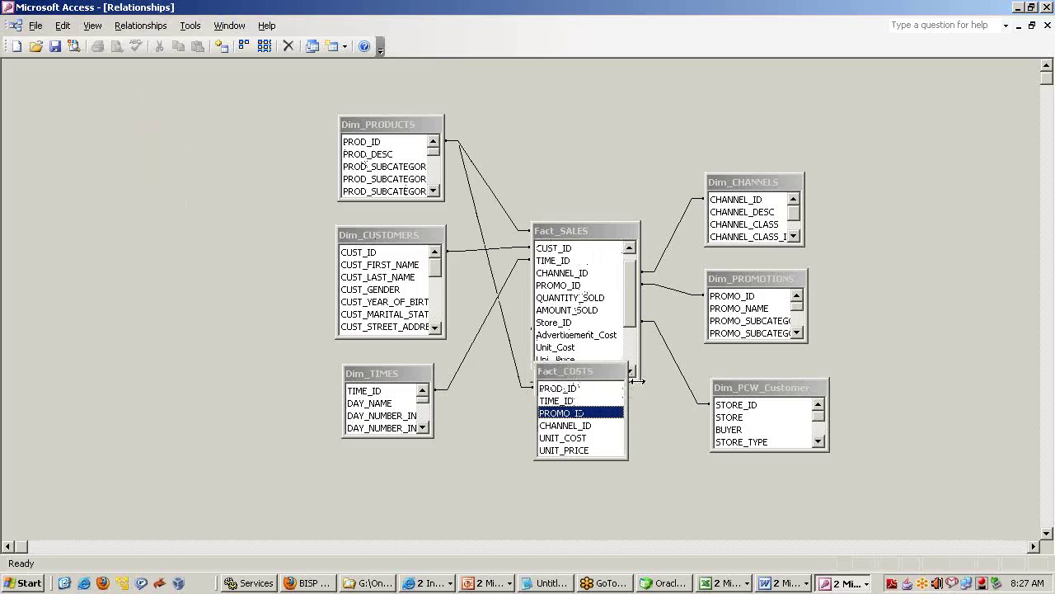
{"action": "left_click_drag", "start_coordinate": [632, 380], "coordinate": [638, 381]}
{"action": "left_click", "coordinate": [585, 248]}
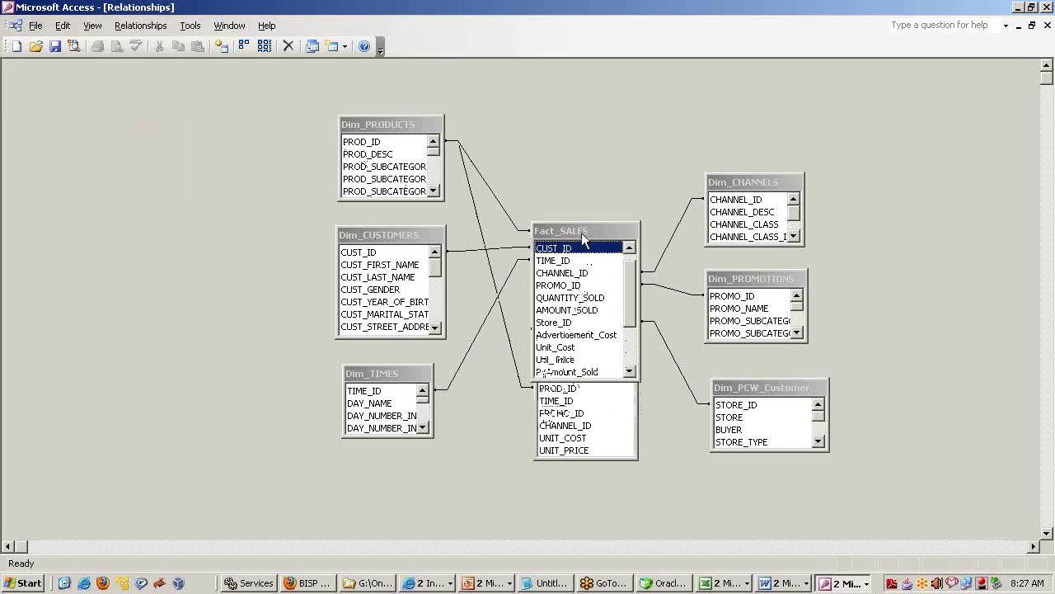
Review the "Life Cycle Of Essbase" slide in the 03_Essbase.ppt slide show and switch back to the Notepad notes.
{"action": "left_click", "coordinate": [493, 583]}
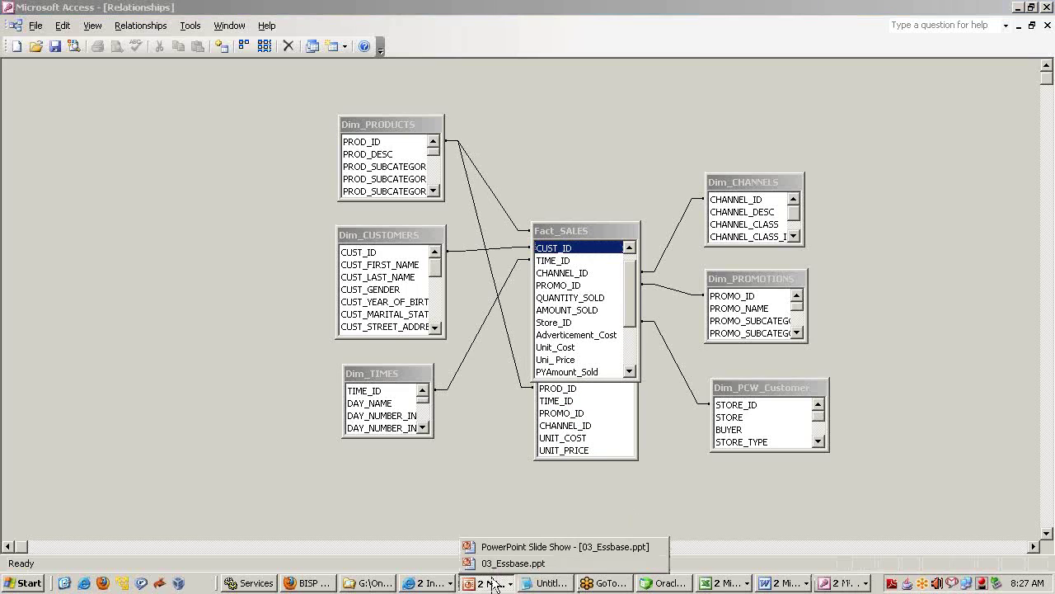
{"action": "left_click", "coordinate": [528, 547]}
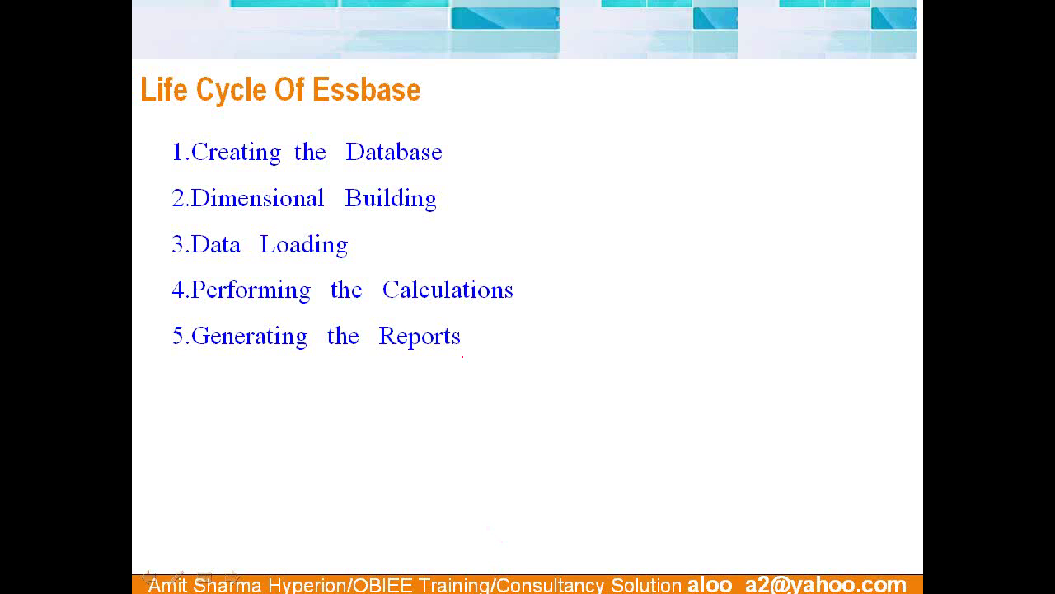
{"action": "key", "text": "alt+Tab"}
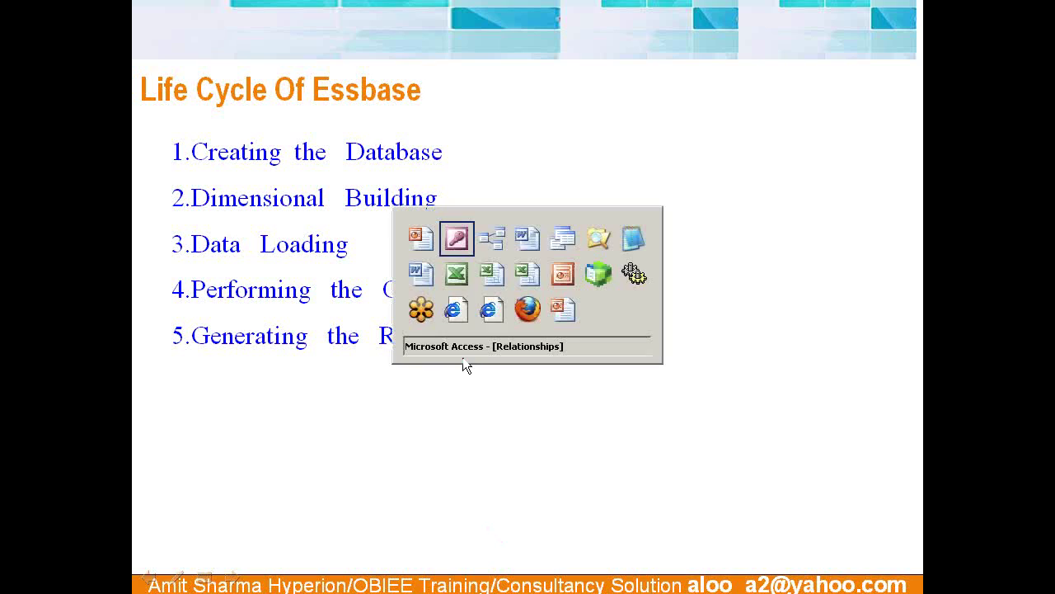
{"action": "key", "text": "alt+Tab"}
{"action": "key", "text": "alt+Tab"}
{"action": "key", "text": "alt+Tab"}
{"action": "key", "text": "alt+Tab"}
{"action": "key", "text": "alt+Tab"}
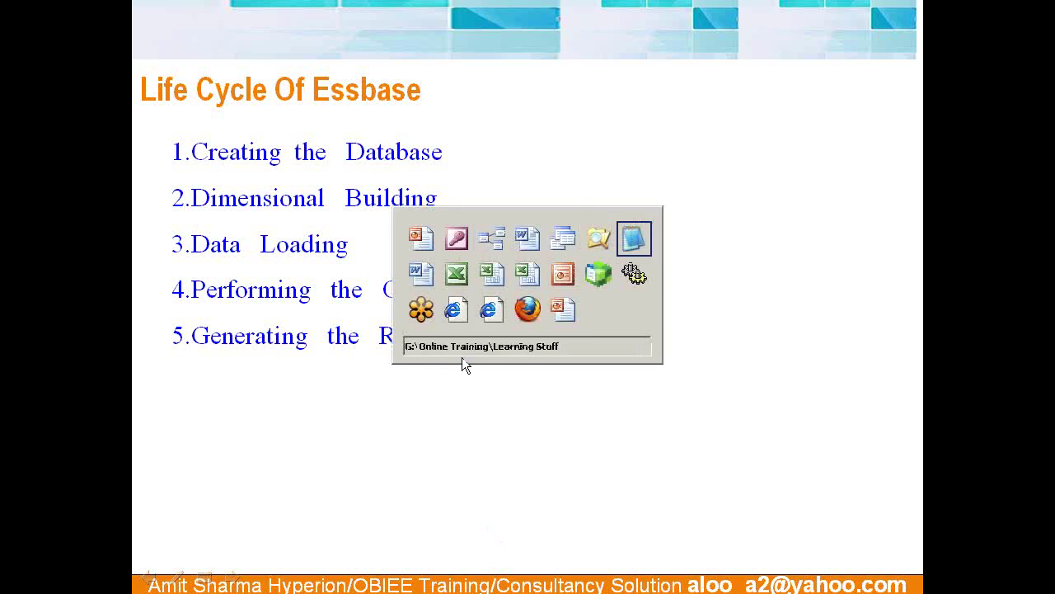
Add the line "Physical Data Modeling--->Logical Data Modeling" below the Transaction line, leaving a blank line between them.
{"action": "left_click_drag", "start_coordinate": [560, 354], "coordinate": [907, 361]}
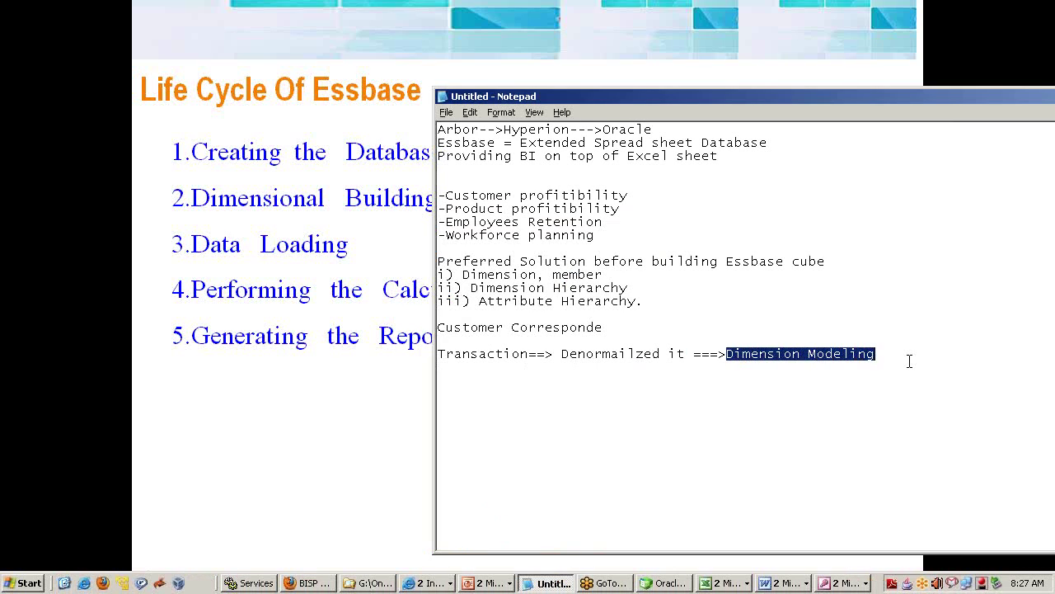
{"action": "left_click", "coordinate": [909, 361]}
{"action": "key", "text": "Return"}
{"action": "key", "text": "Return"}
{"action": "type", "text": "P"}
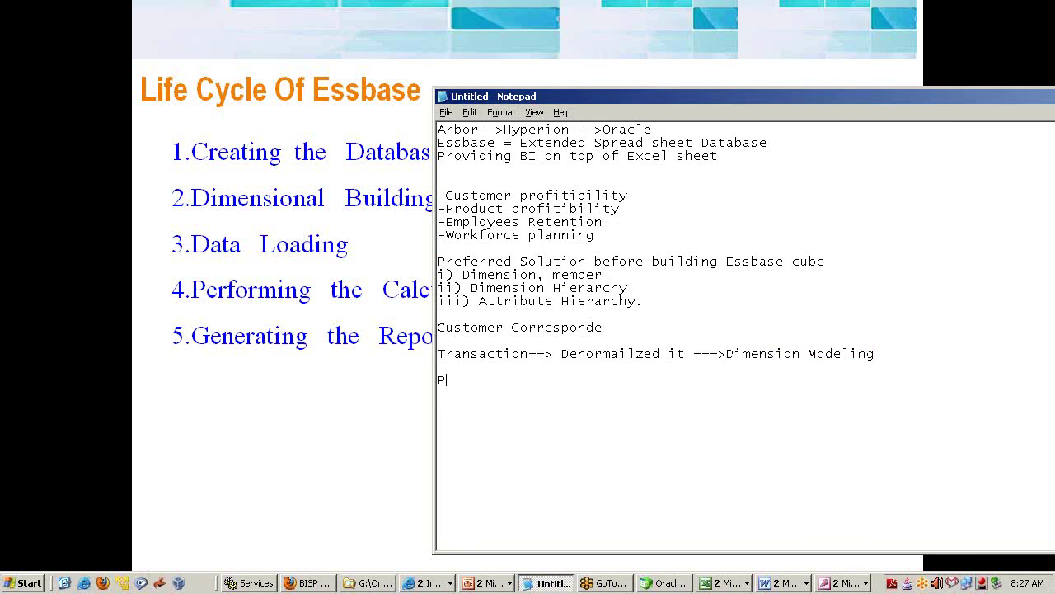
{"action": "type", "text": "hys"}
{"action": "key", "text": "BackSpace"}
{"action": "type", "text": "sical Data Mod"}
{"action": "key", "text": "BackSpace"}
{"action": "type", "text": "deling"}
{"action": "type", "text": "--->Logical Data Modelin"}
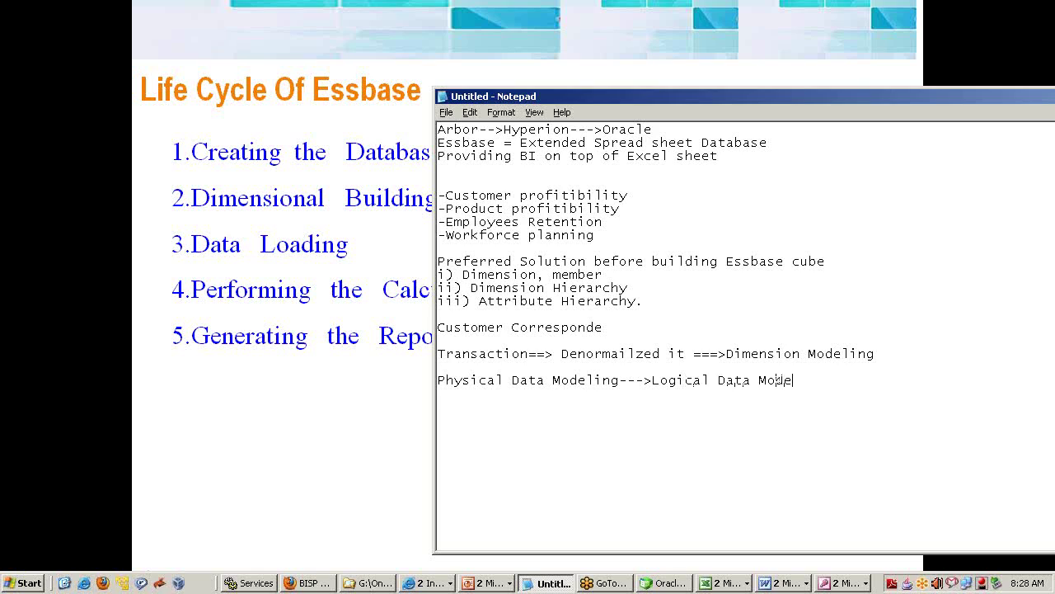
{"action": "type", "text": "g"}
Switch to the Access relationships diagram and place the Fact_COSTS table over the upper part of Fact_SALES.
{"action": "key", "text": "alt+Tab"}
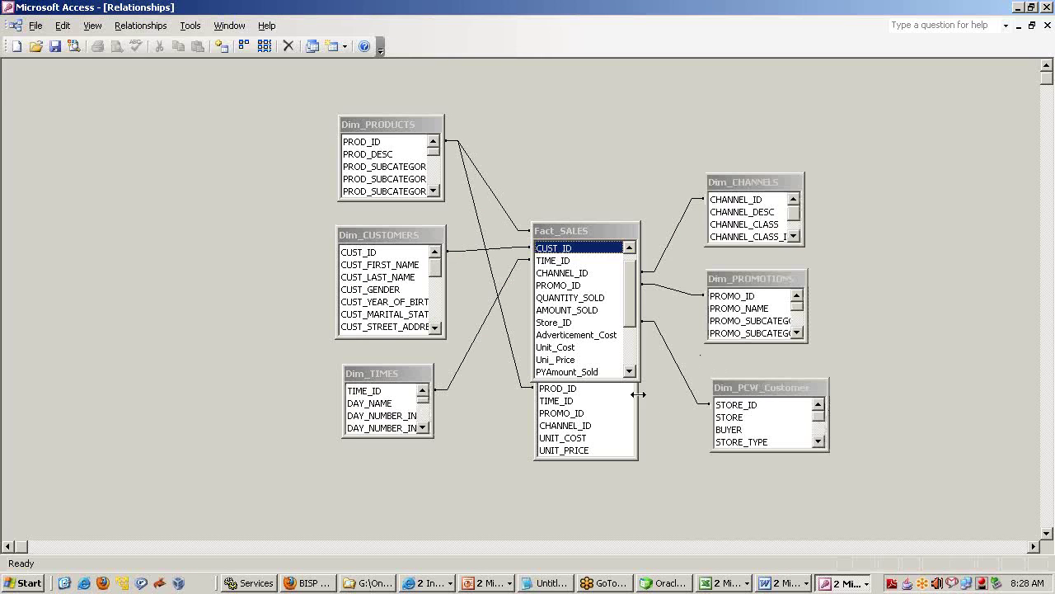
{"action": "left_click", "coordinate": [607, 383]}
{"action": "left_click_drag", "start_coordinate": [242, 251], "coordinate": [125, 135]}
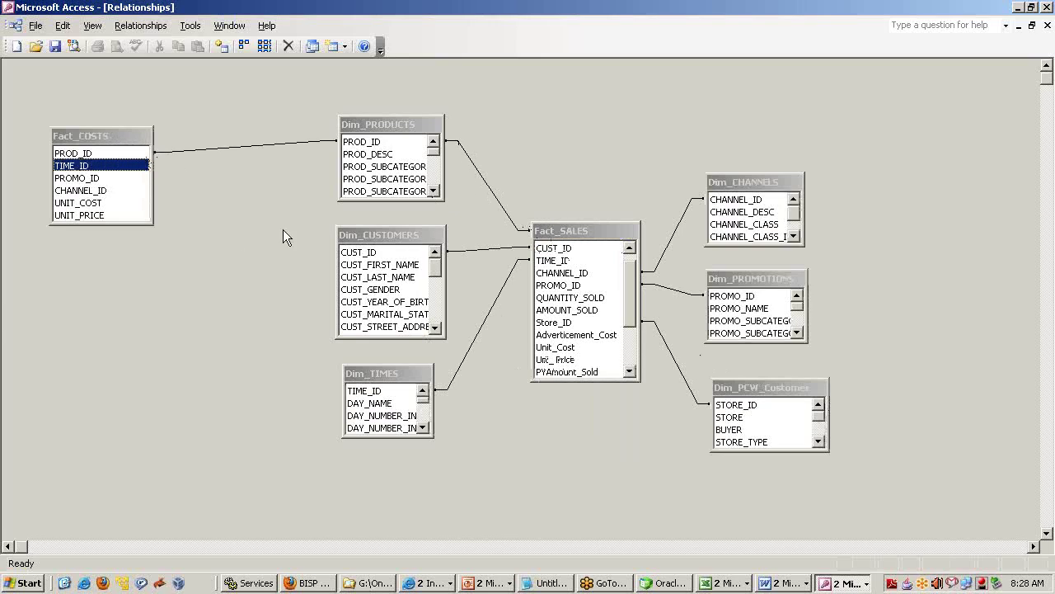
{"action": "left_click_drag", "start_coordinate": [115, 134], "coordinate": [600, 359]}
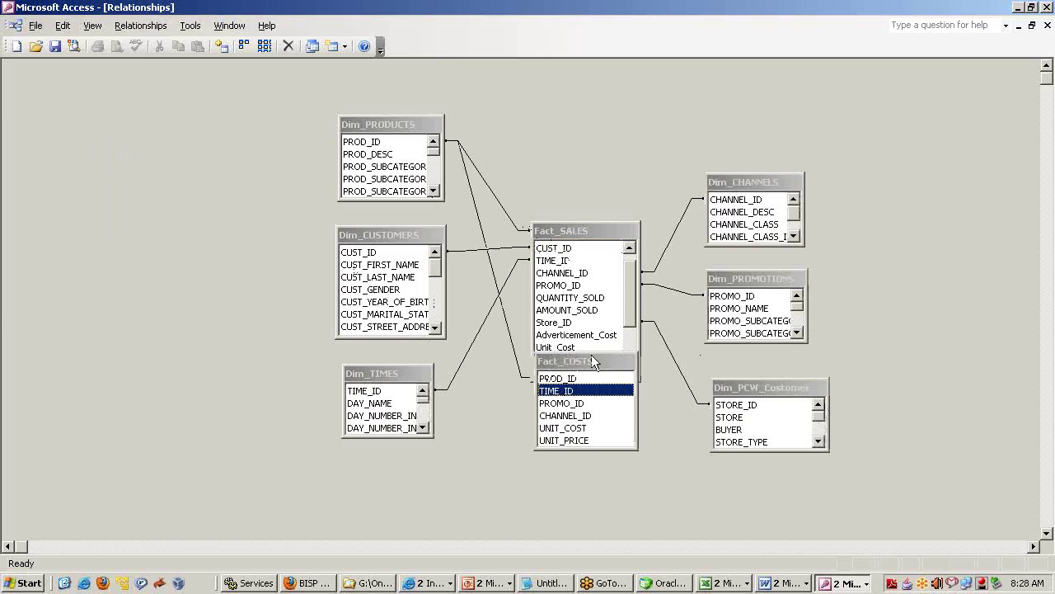
{"action": "left_click", "coordinate": [577, 247]}
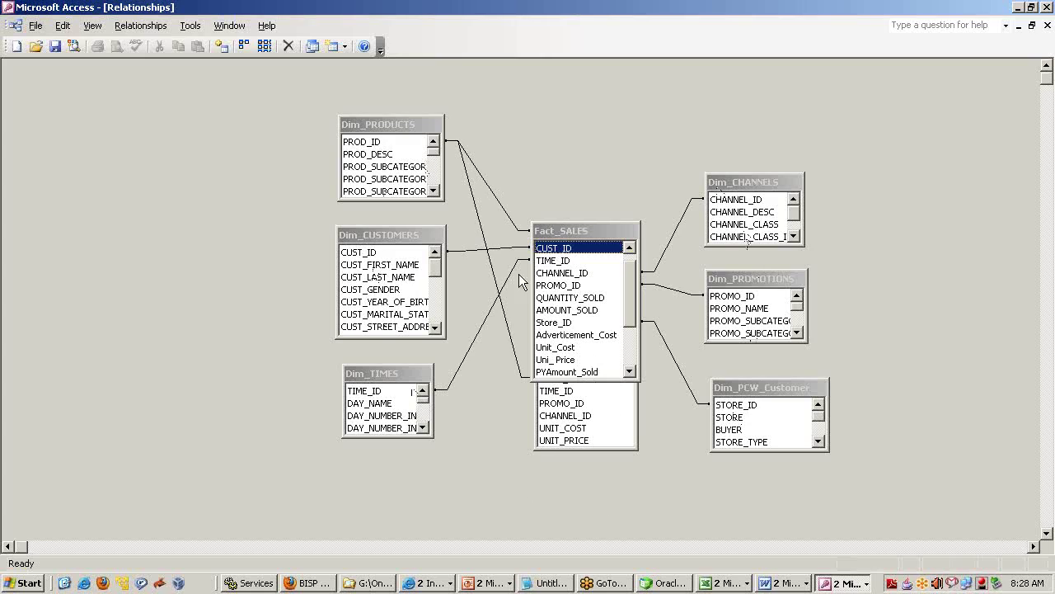
{"action": "left_click", "coordinate": [584, 391]}
{"action": "left_click_drag", "start_coordinate": [579, 363], "coordinate": [580, 236]}
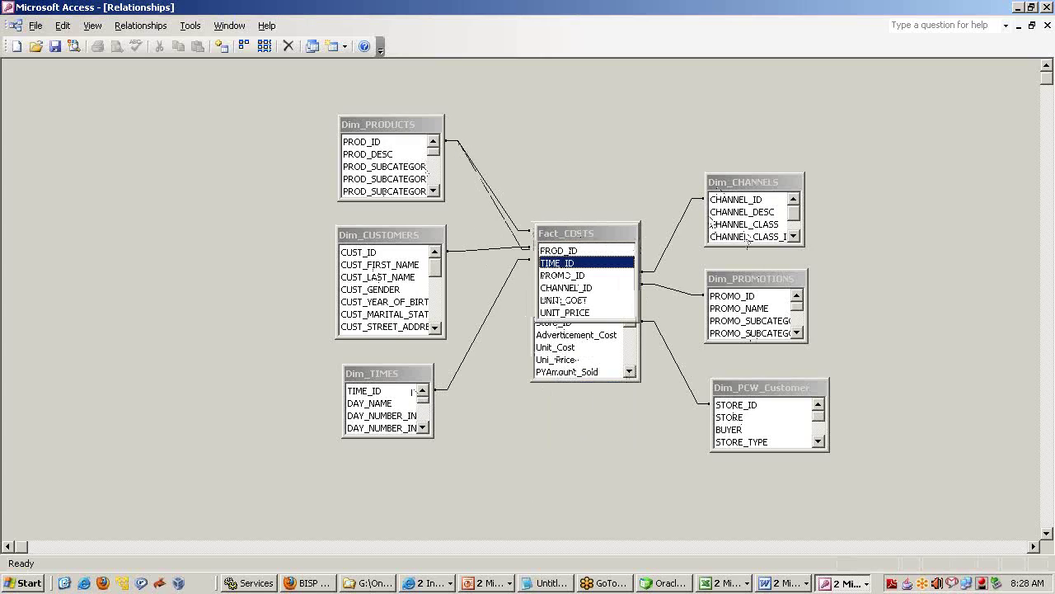
Inspect the key fields of Dim_CHANNELS, Dim_PROMOTIONS and Dim_PCW_Customer, then reselect the Fact_COSTS table.
{"action": "left_click", "coordinate": [753, 199]}
{"action": "left_click", "coordinate": [754, 296]}
{"action": "left_click", "coordinate": [754, 405]}
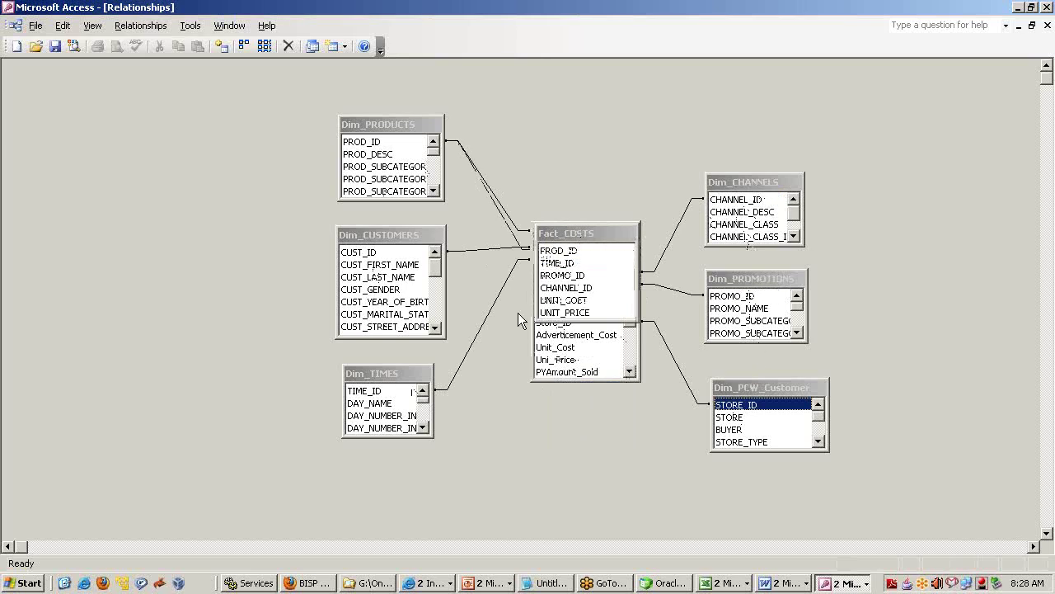
{"action": "left_click", "coordinate": [575, 235]}
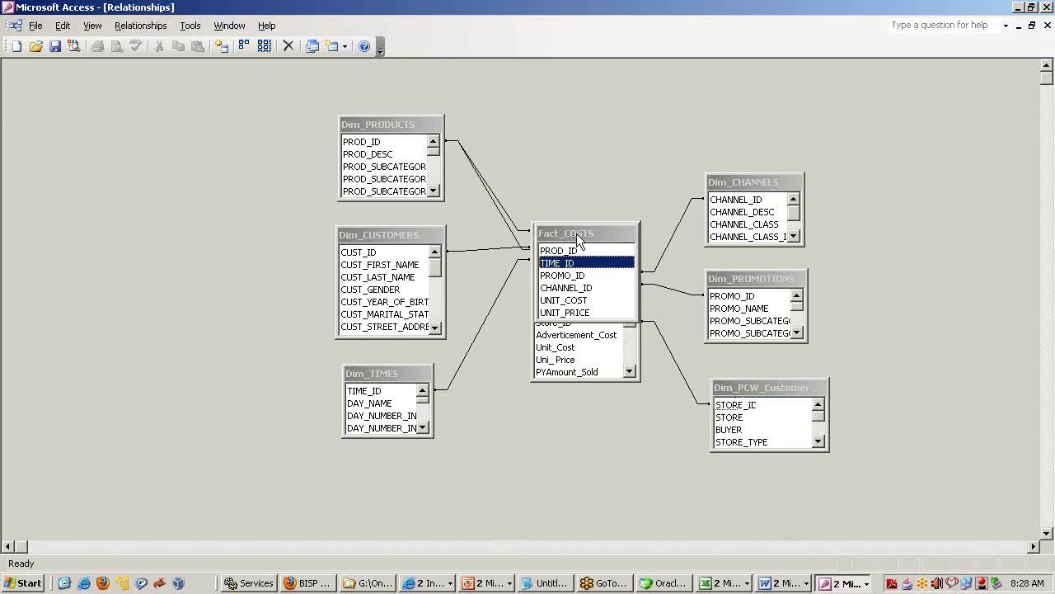